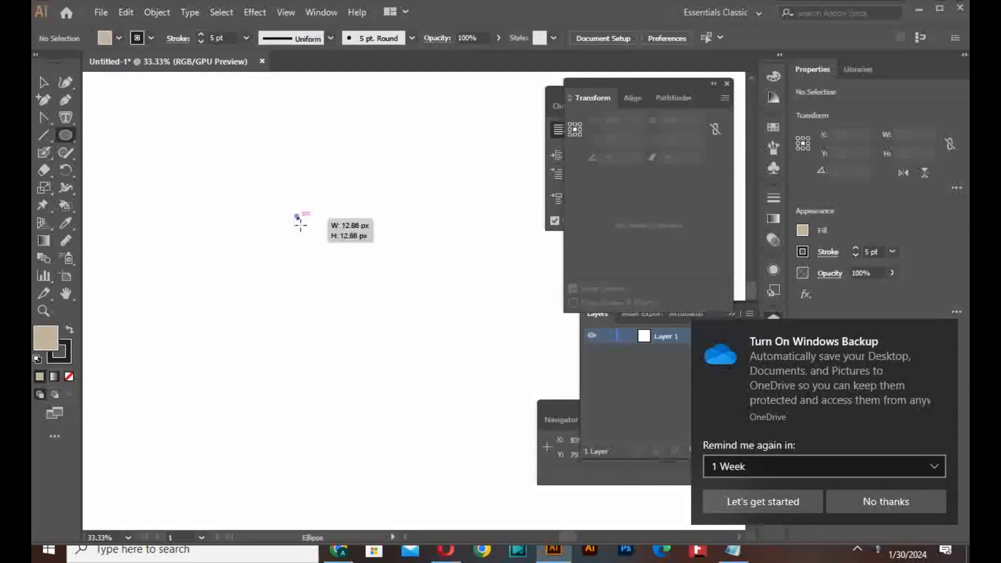
# Remove the circle's fill and duplicate the circle to make three overlapping rings, two side by side and one centred below
pyautogui.click(46, 82)
pyautogui.click(119, 38)
pyautogui.click(41, 63)
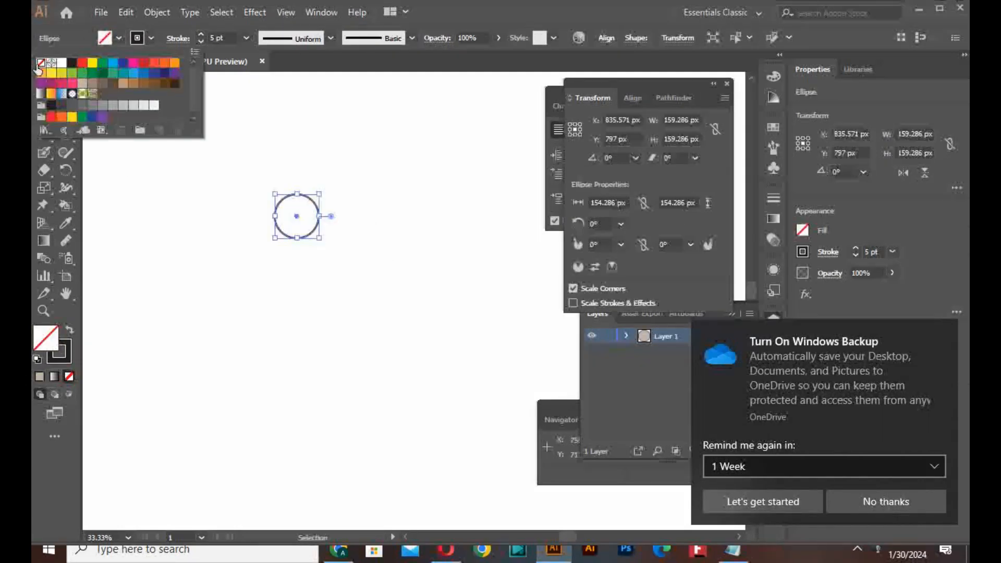
pyautogui.click(300, 187)
pyautogui.moveTo(295, 211); pyautogui.dragTo(266, 296)
pyautogui.scroll(4, 321, 215)
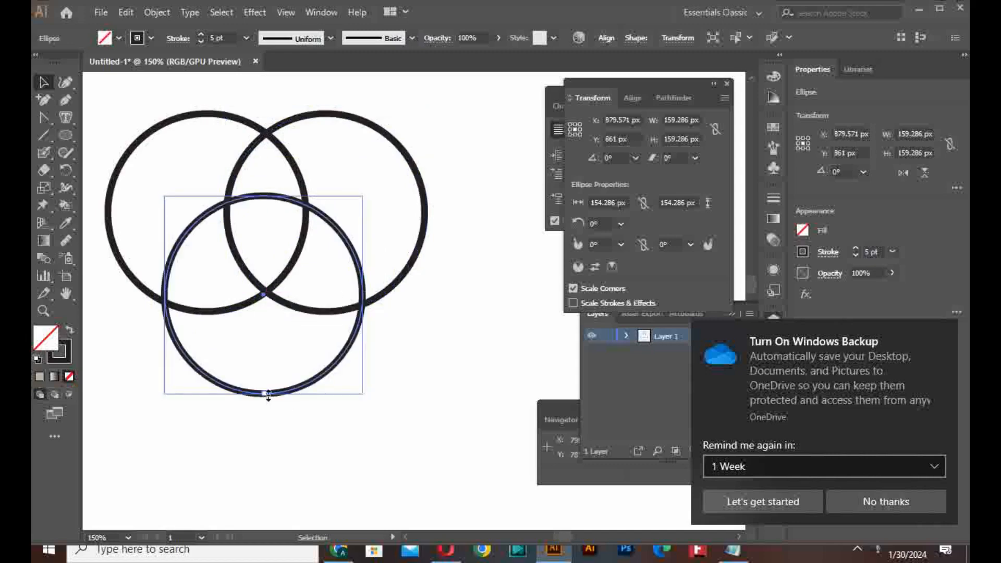
# Flatten the lower circle into an ellipse about 168 px wide and 122 px high, and shift it slightly down across the two upper circles
pyautogui.moveTo(265, 394); pyautogui.dragTo(265, 339)
pyautogui.moveTo(363, 340); pyautogui.dragTo(372, 345)
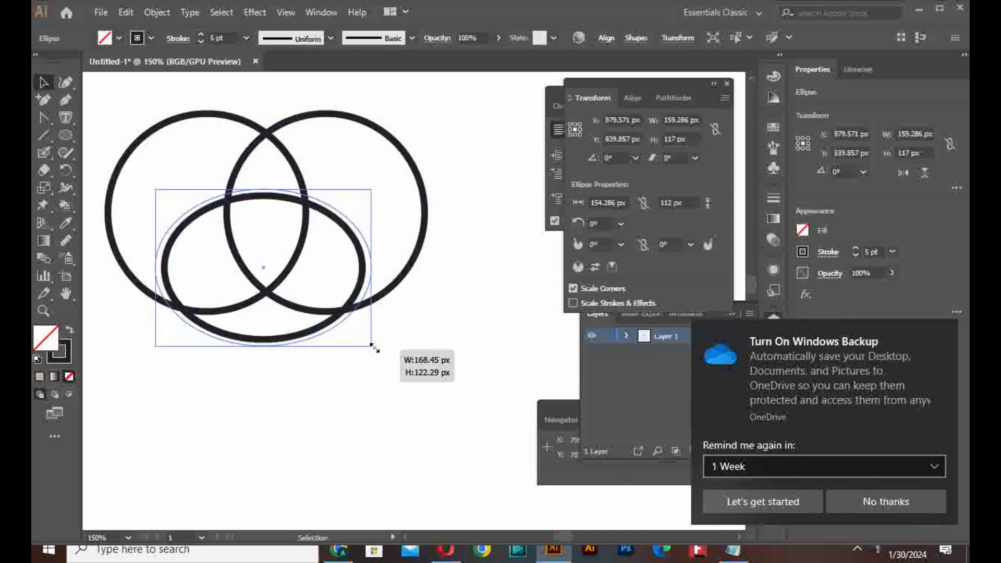
pyautogui.moveTo(367, 307); pyautogui.dragTo(369, 320)
pyautogui.click(487, 190)
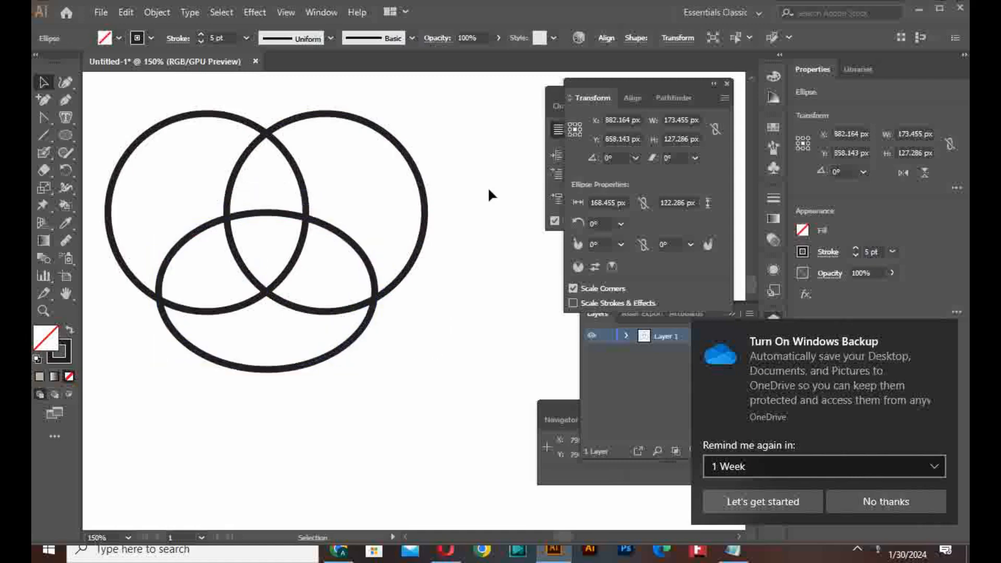
# Set the stroke weight of all three overlapping shapes to 3 pt
pyautogui.moveTo(487, 138); pyautogui.dragTo(189, 374)
pyautogui.click(246, 38)
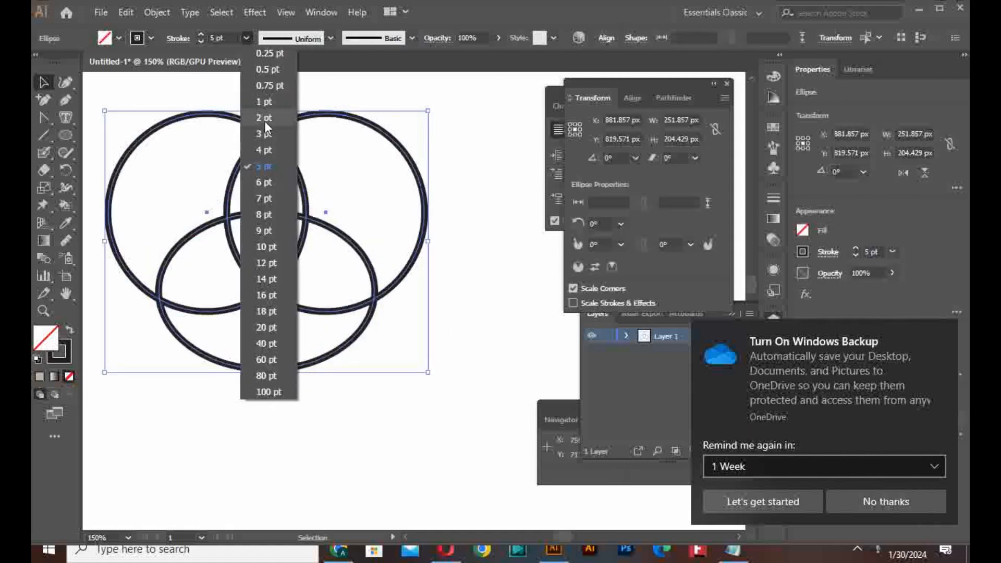
pyautogui.click(265, 134)
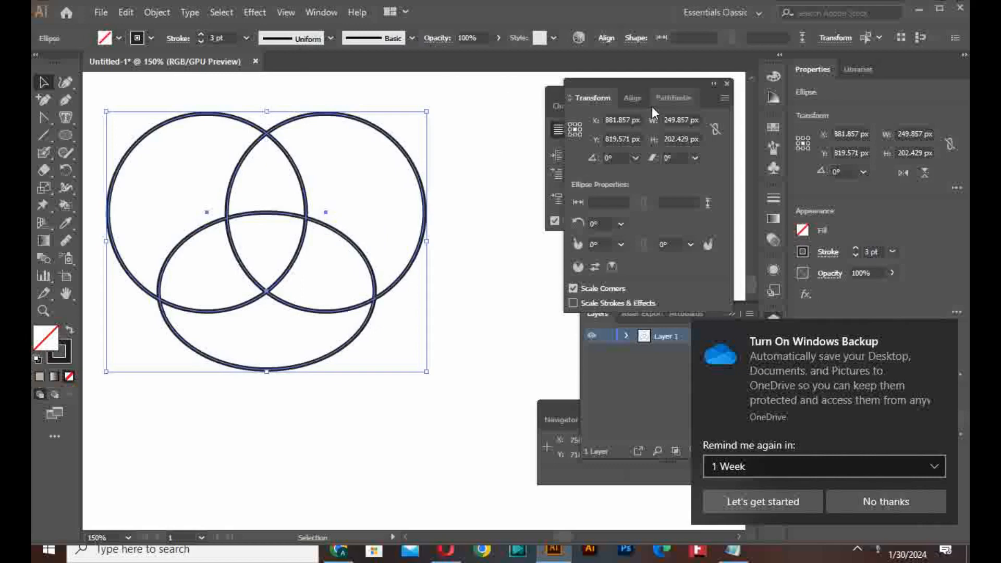
# Unite the two circles and the ellipse into a single outline with Pathfinder
pyautogui.click(670, 98)
pyautogui.click(581, 138)
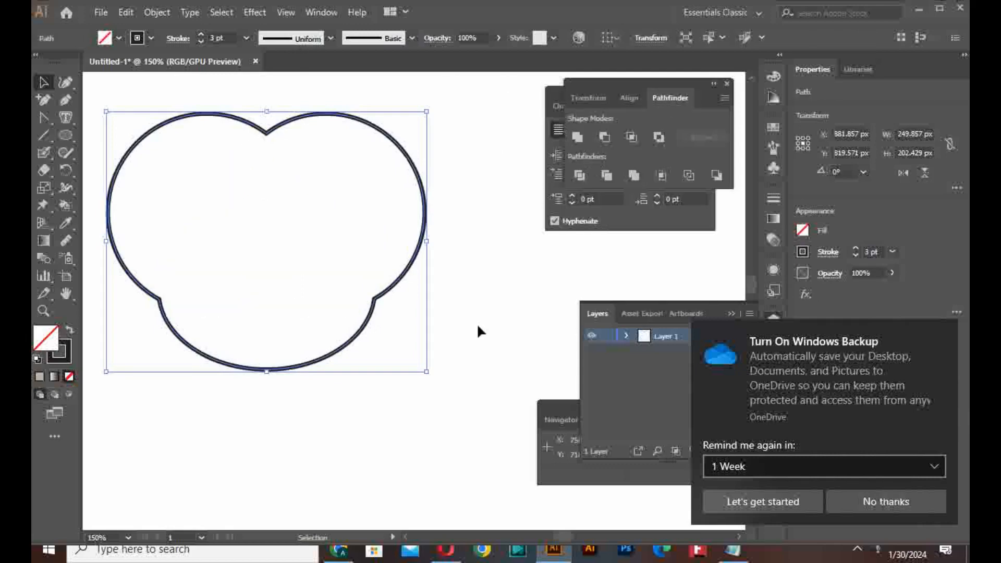
pyautogui.click(476, 323)
pyautogui.scroll(-3, 477, 323)
pyautogui.scroll(-1, 476, 323)
pyautogui.scroll(1, 474, 330)
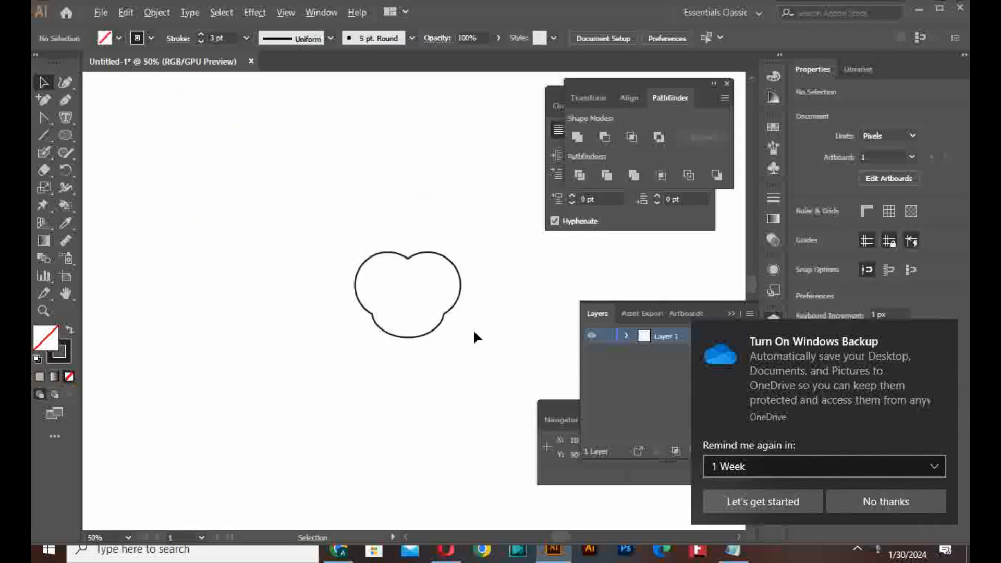
# Remove the stroke from the united shape and fill it with the light brown swatch
pyautogui.click(460, 298)
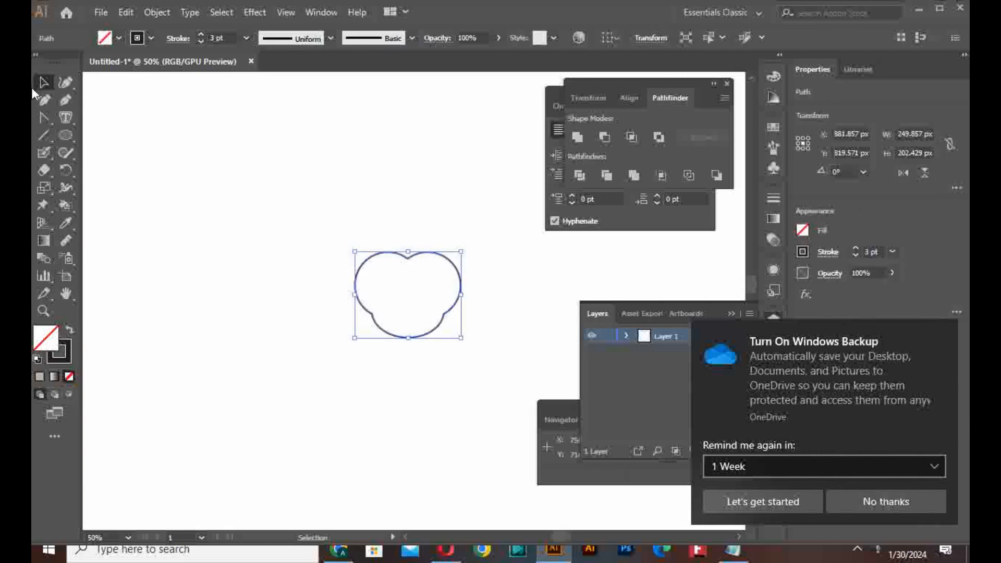
pyautogui.click(136, 41)
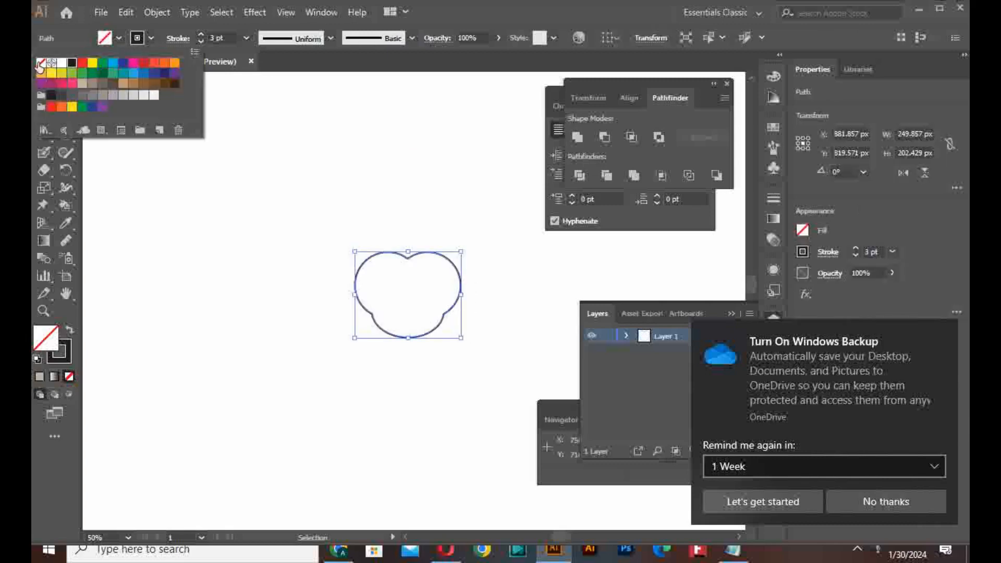
pyautogui.click(41, 63)
pyautogui.click(118, 37)
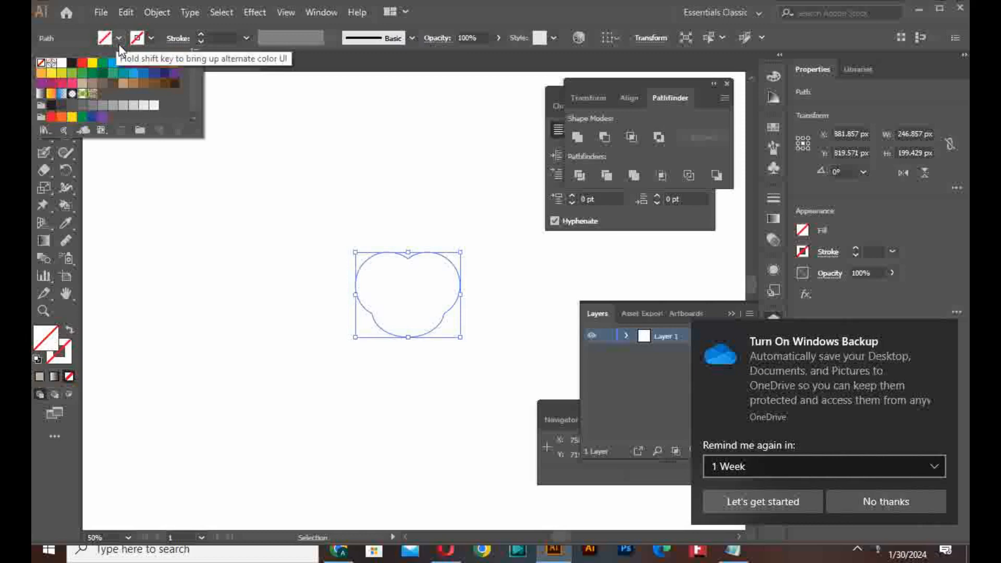
pyautogui.click(123, 84)
pyautogui.click(508, 334)
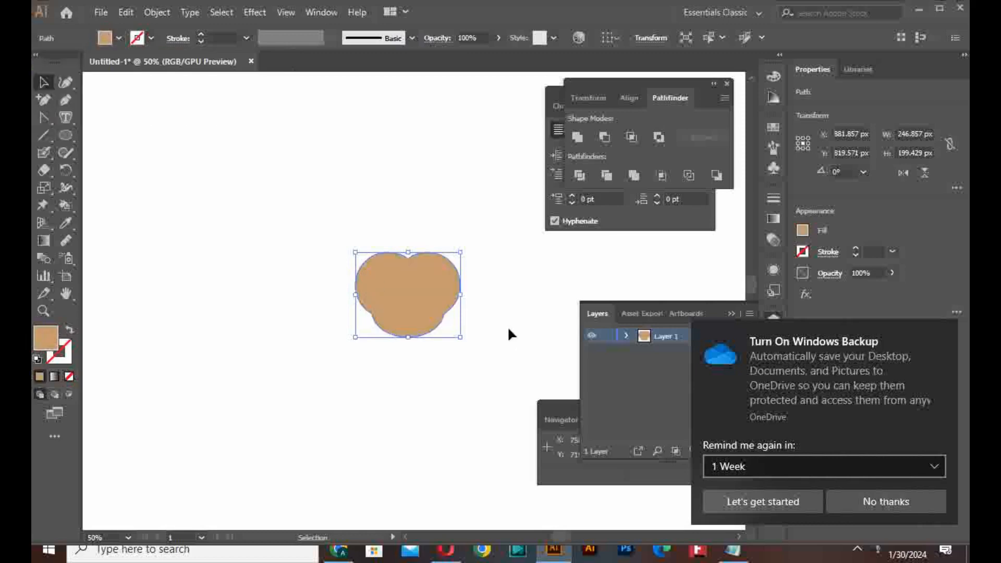
pyautogui.click(508, 327)
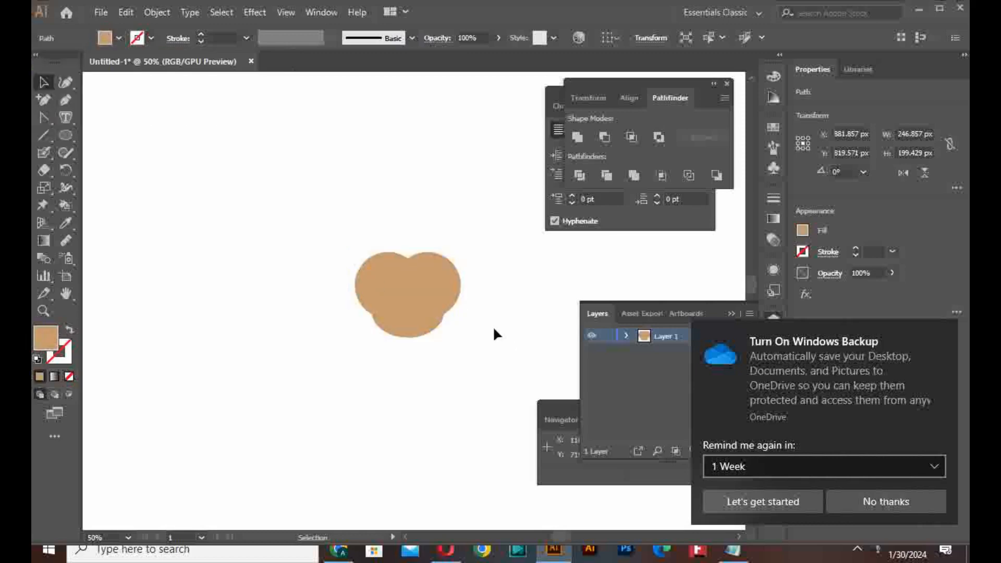
# Draw a circle about 269 px in diameter overlapping the brown shape and fill it with black
pyautogui.click(66, 135)
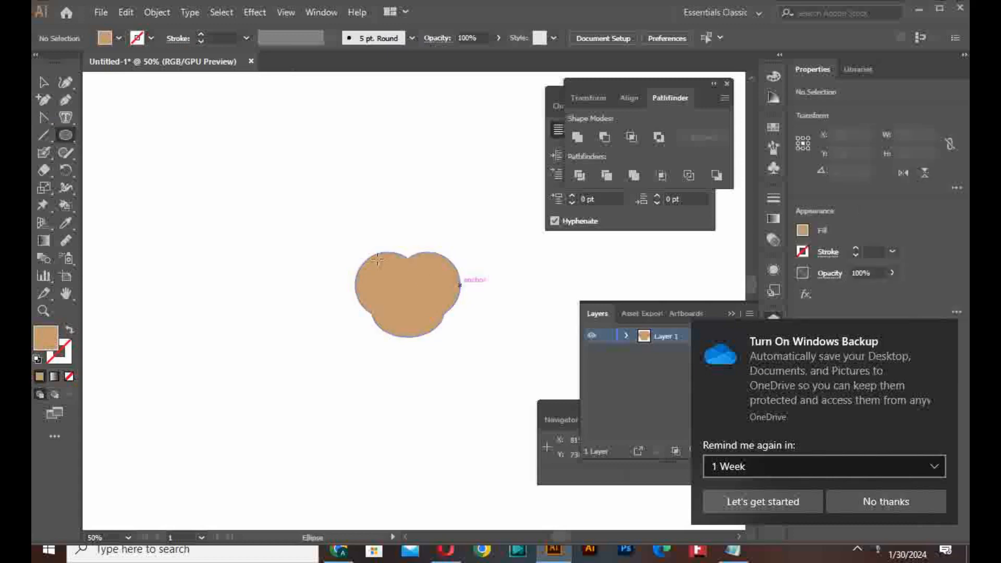
pyautogui.moveTo(347, 244); pyautogui.dragTo(406, 302)
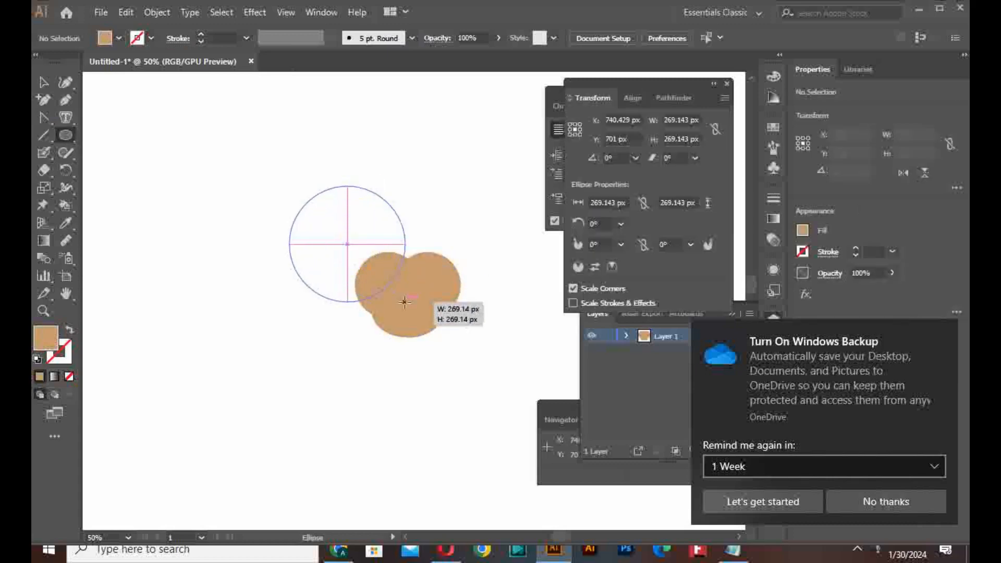
pyautogui.click(44, 82)
pyautogui.click(105, 38)
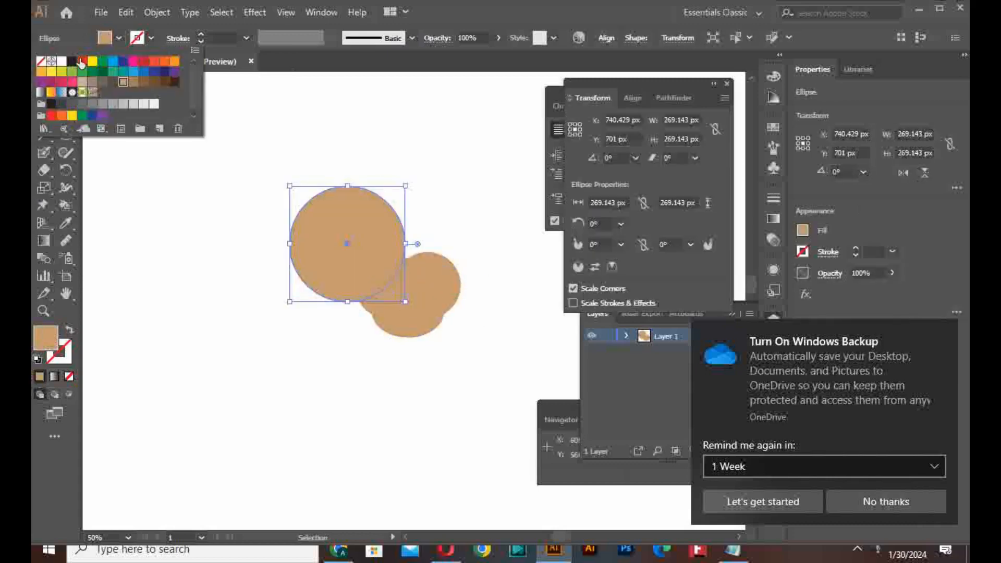
pyautogui.click(63, 62)
pyautogui.click(72, 61)
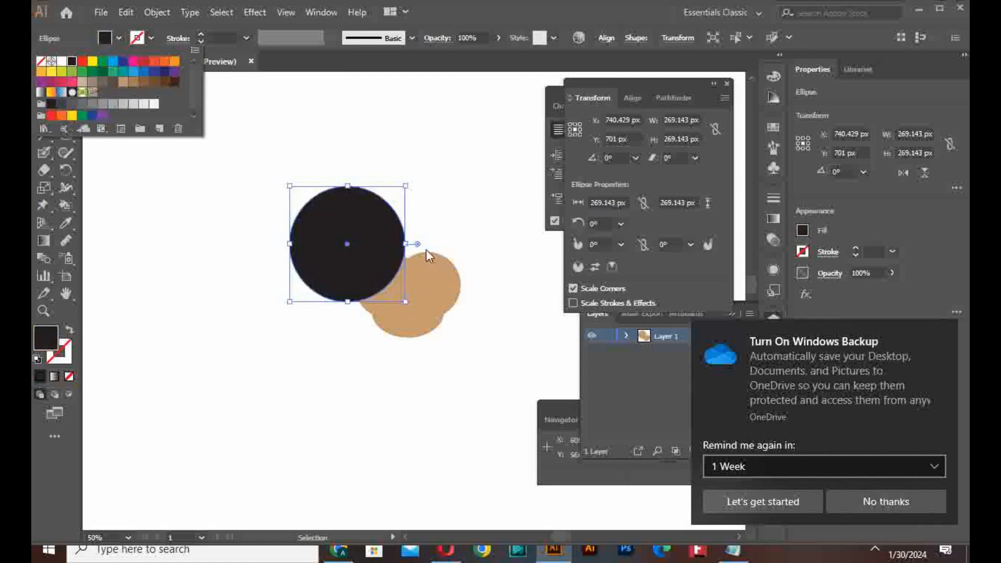
pyautogui.click(362, 242)
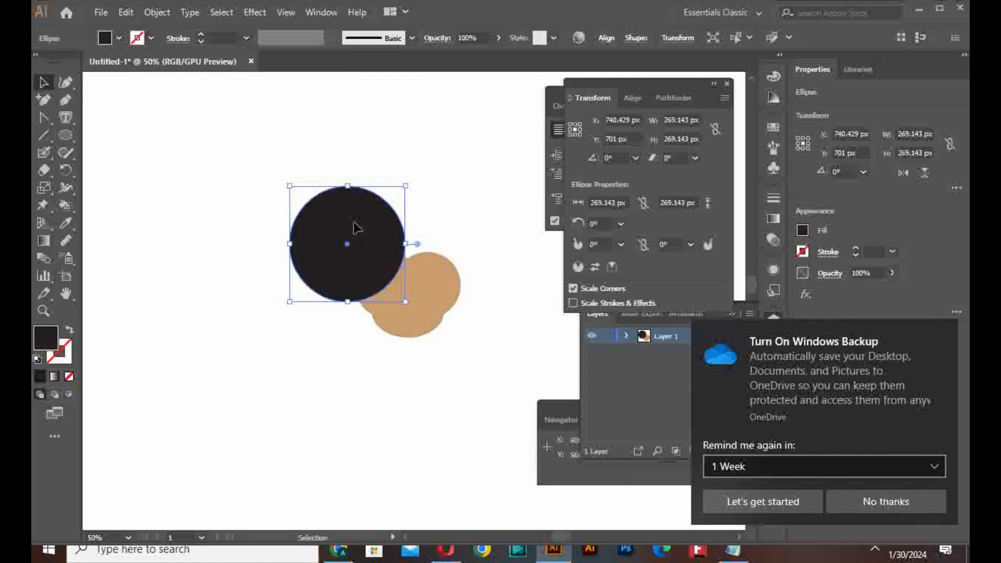
# Centre the black circle over the brown face shape and send it to the back
pyautogui.moveTo(354, 223); pyautogui.dragTo(415, 270)
pyautogui.scroll(1, 416, 269)
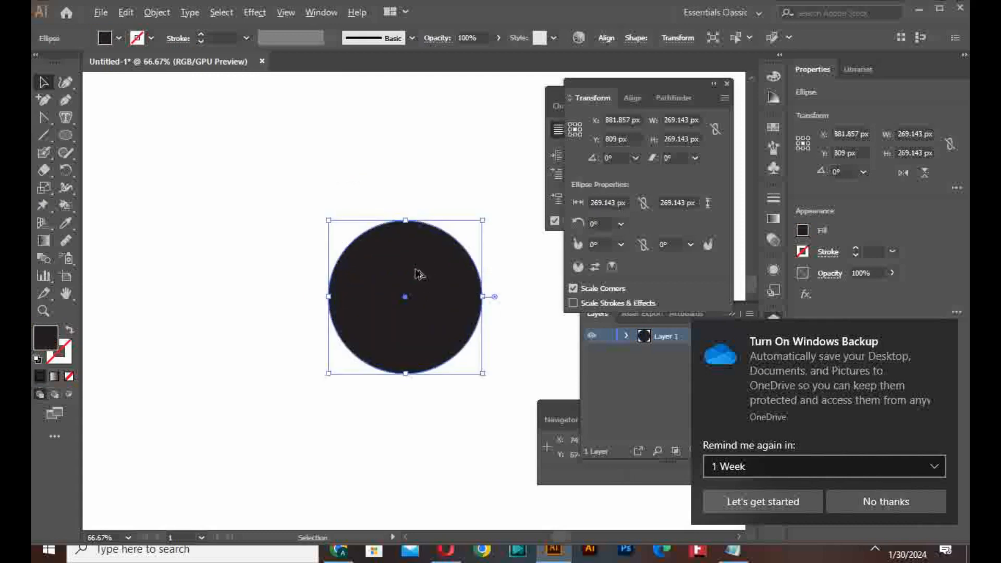
pyautogui.rightClick(416, 270)
pyautogui.moveTo(478, 459)
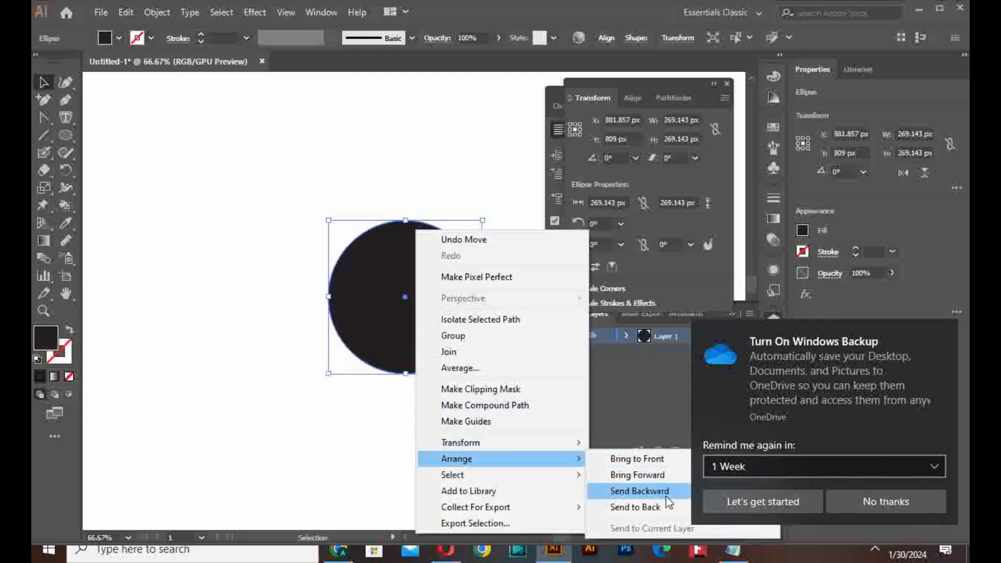
pyautogui.click(665, 506)
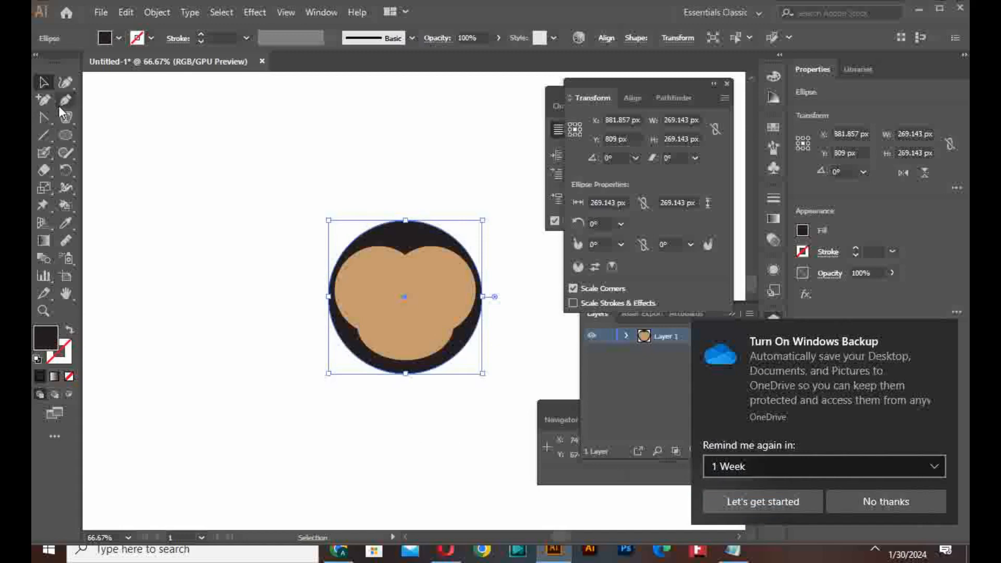
# Pull the black circle's top anchor up into a pointed tip and curve the edges on both sides of it with the Curvature tool
pyautogui.click(43, 116)
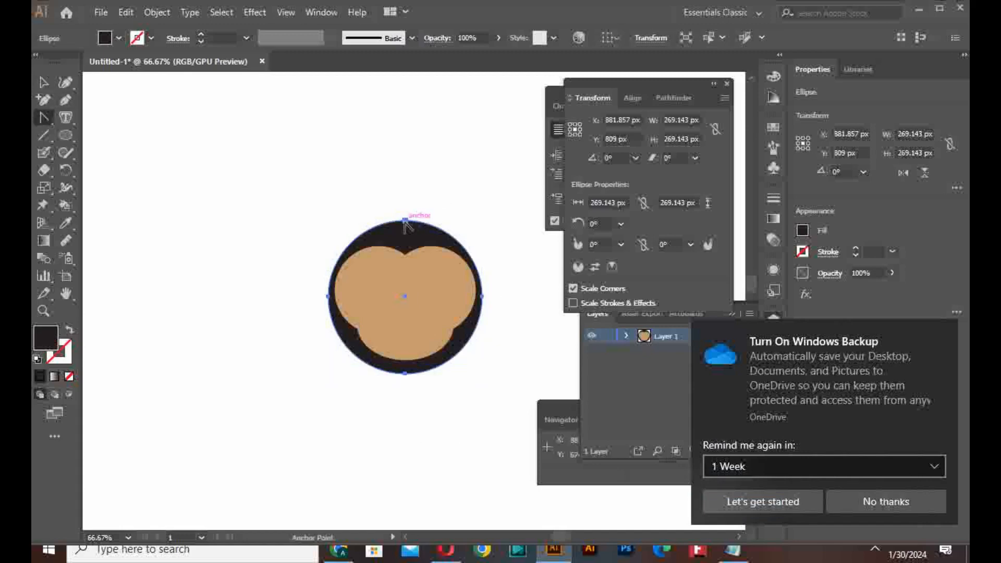
pyautogui.moveTo(406, 223); pyautogui.dragTo(406, 194)
pyautogui.click(65, 82)
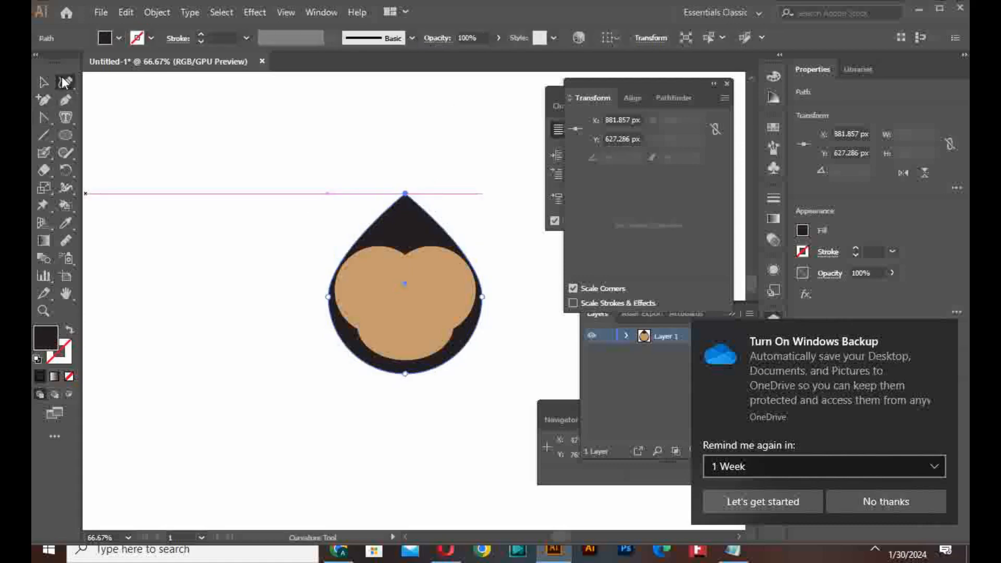
pyautogui.click(386, 221)
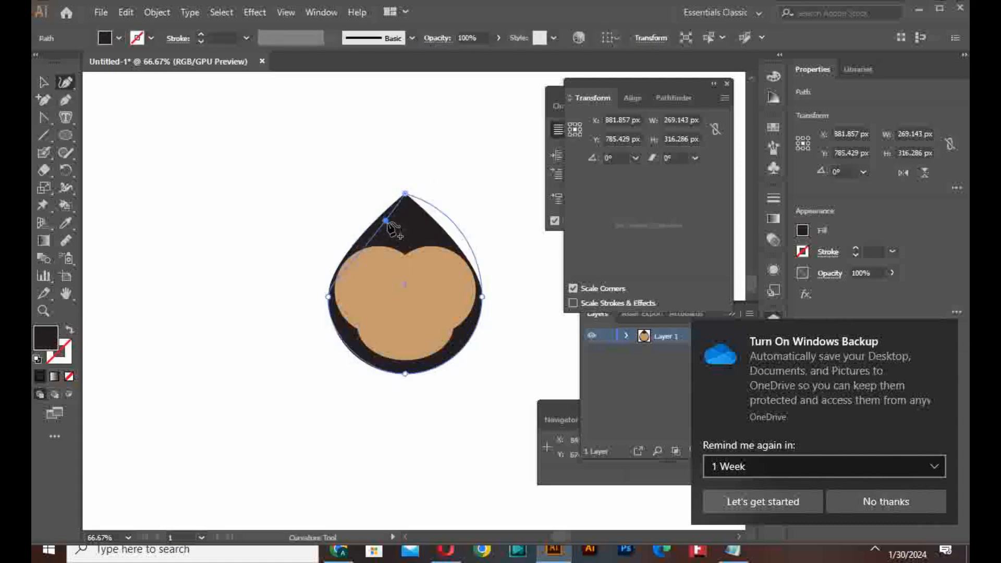
pyautogui.moveTo(446, 217); pyautogui.dragTo(436, 224)
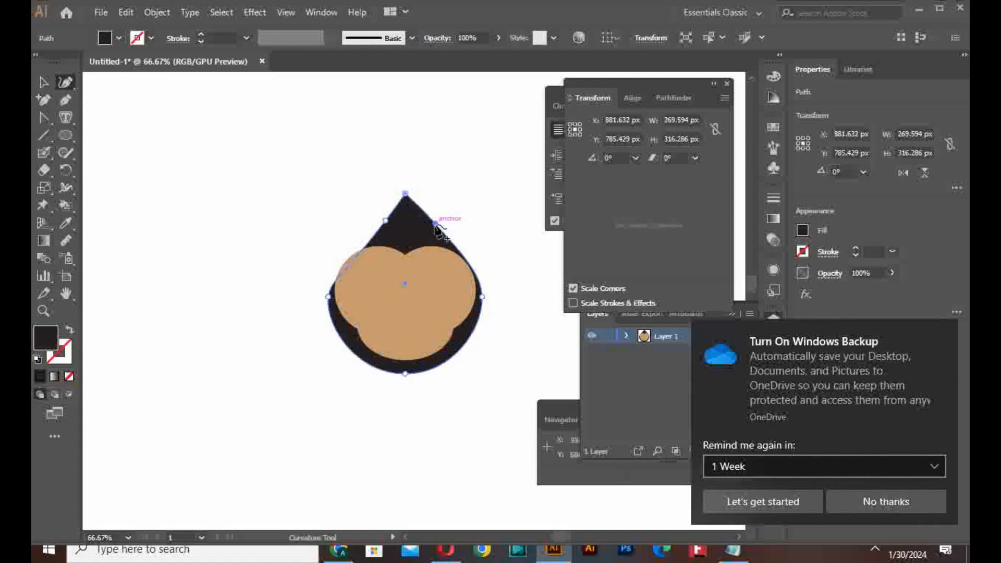
pyautogui.click(354, 243)
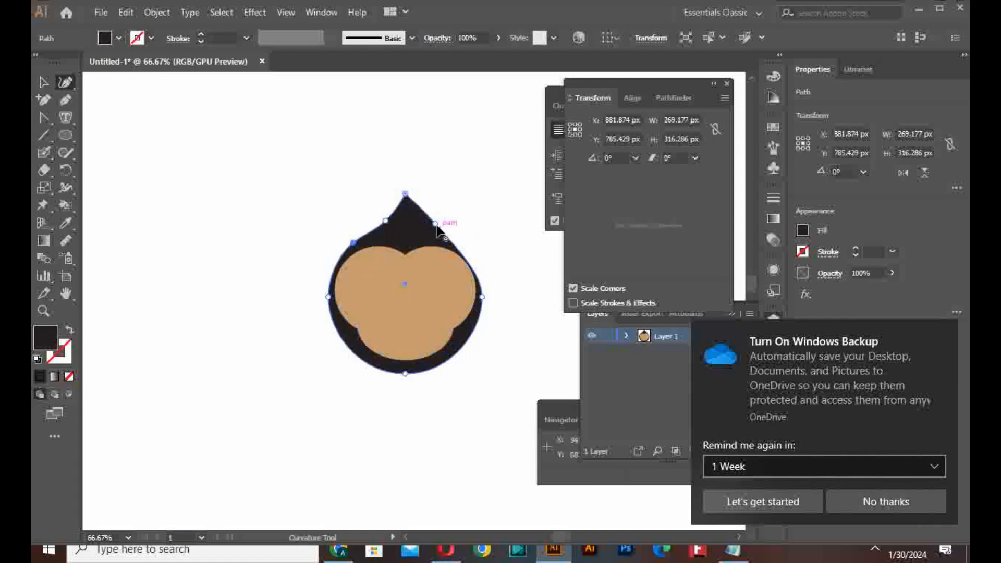
pyautogui.moveTo(435, 223); pyautogui.dragTo(439, 223)
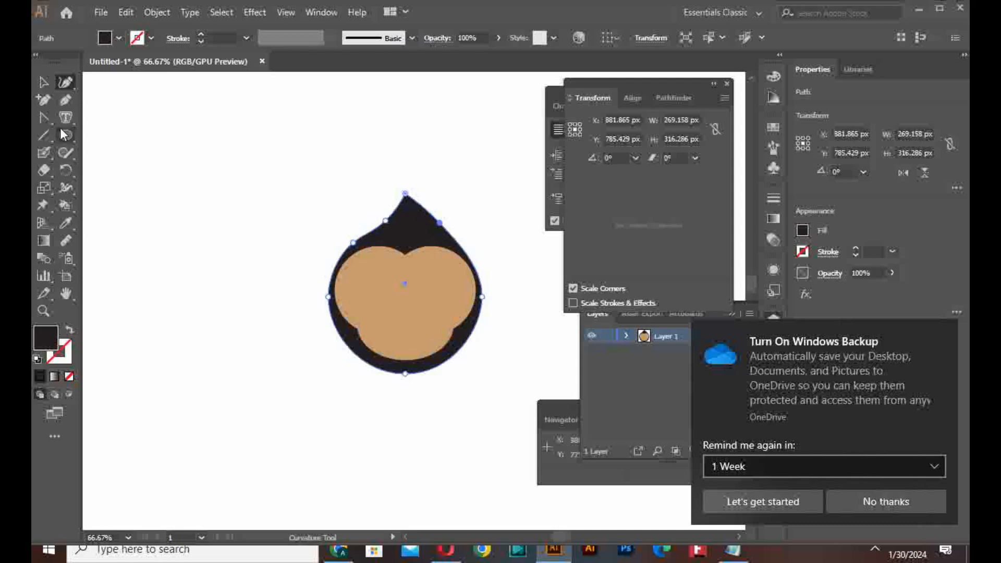
pyautogui.click(46, 82)
pyautogui.click(307, 222)
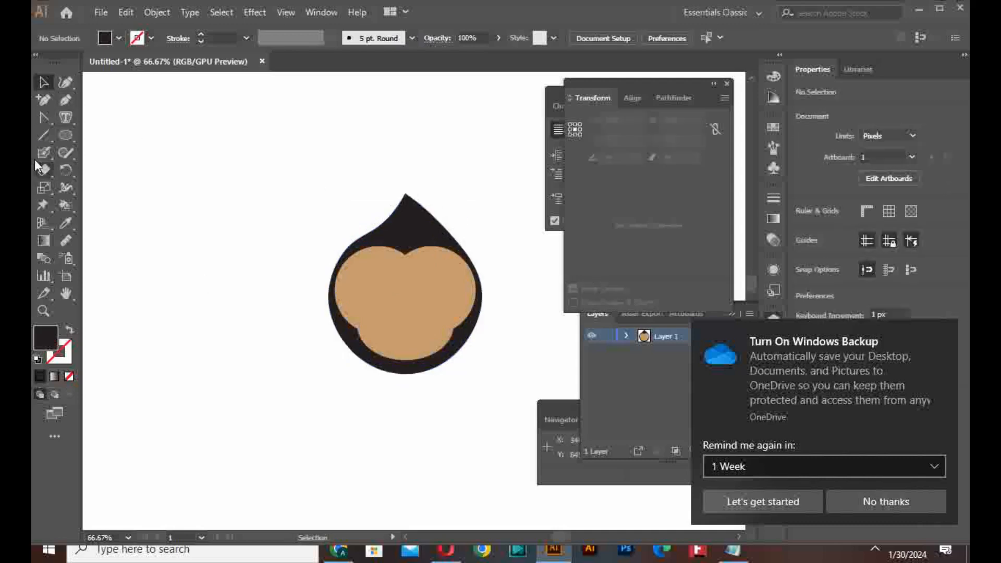
# Draw a black rectangle about 66 by 29 px across the left side of the brown face
pyautogui.click(64, 134)
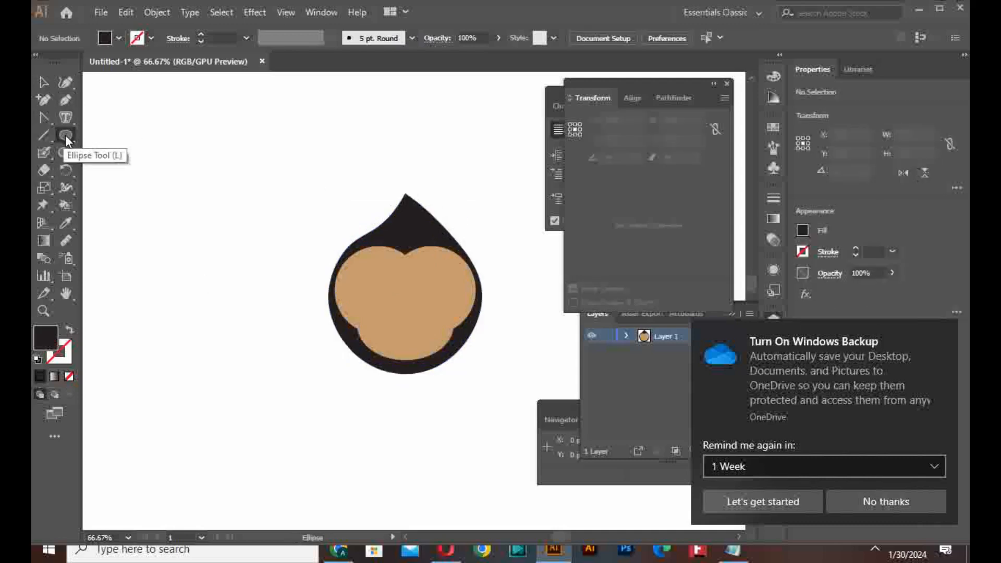
pyautogui.click(65, 135)
pyautogui.click(109, 137)
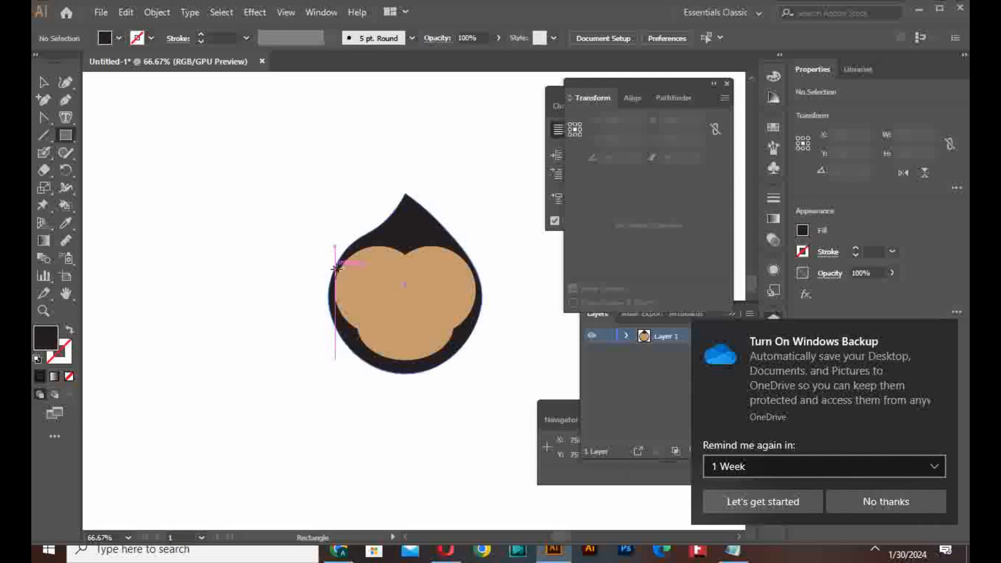
pyautogui.moveTo(339, 274); pyautogui.dragTo(378, 291)
pyautogui.scroll(2, 378, 292)
pyautogui.scroll(1, 378, 293)
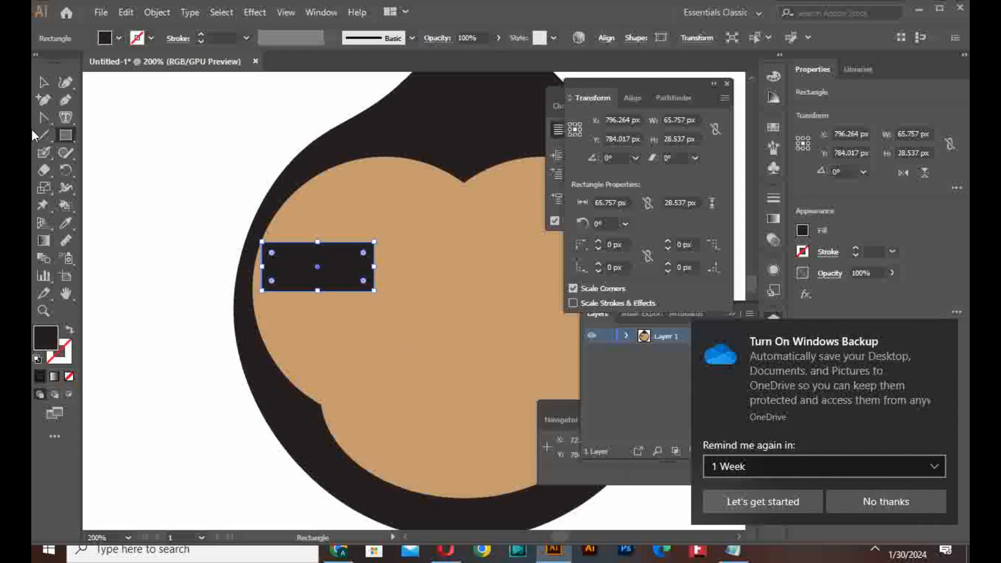
# Reshape the black rectangle's outer left edge with the Curvature tool so it bulges out to the brown face's outline
pyautogui.click(69, 83)
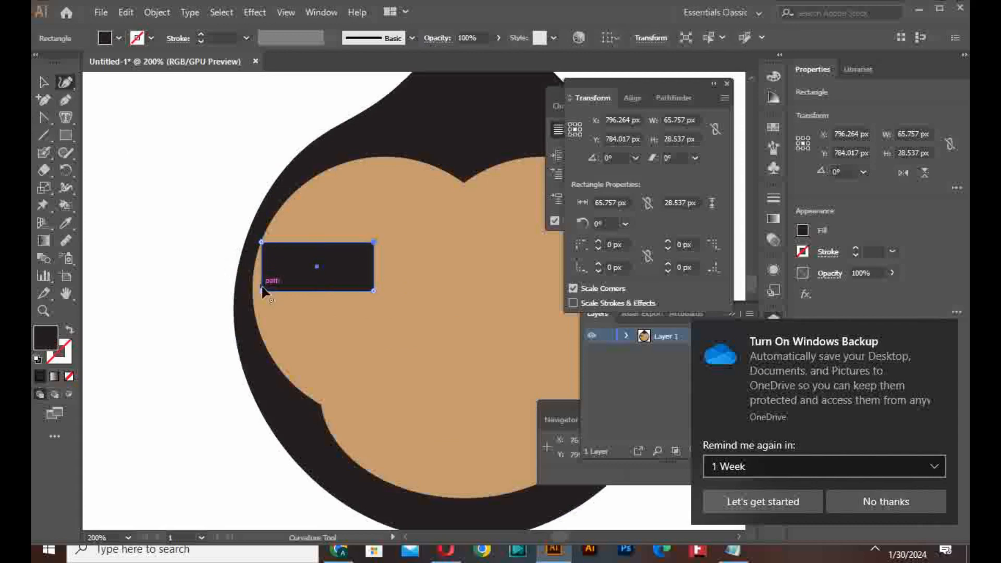
pyautogui.moveTo(262, 289); pyautogui.dragTo(252, 284)
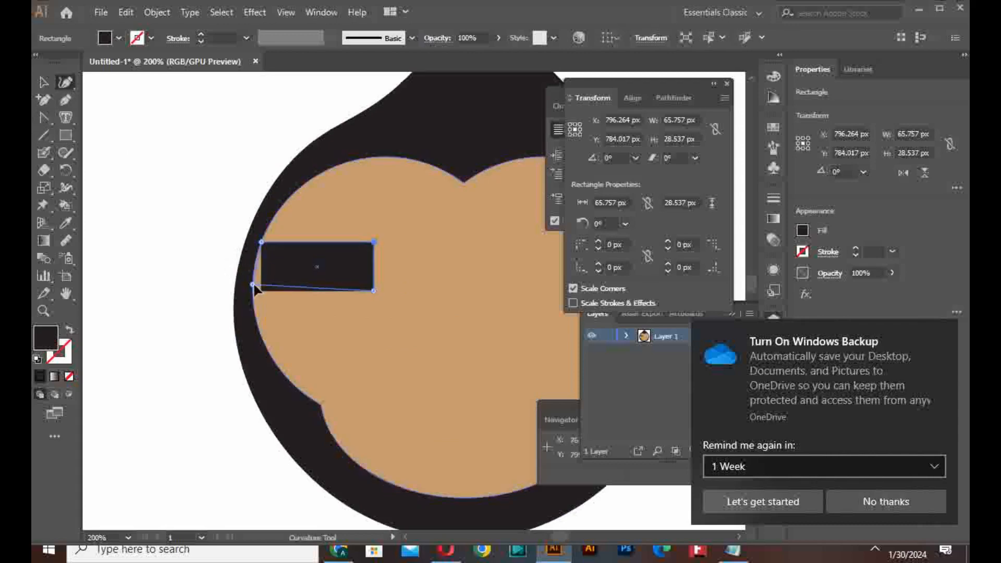
pyautogui.click(254, 254)
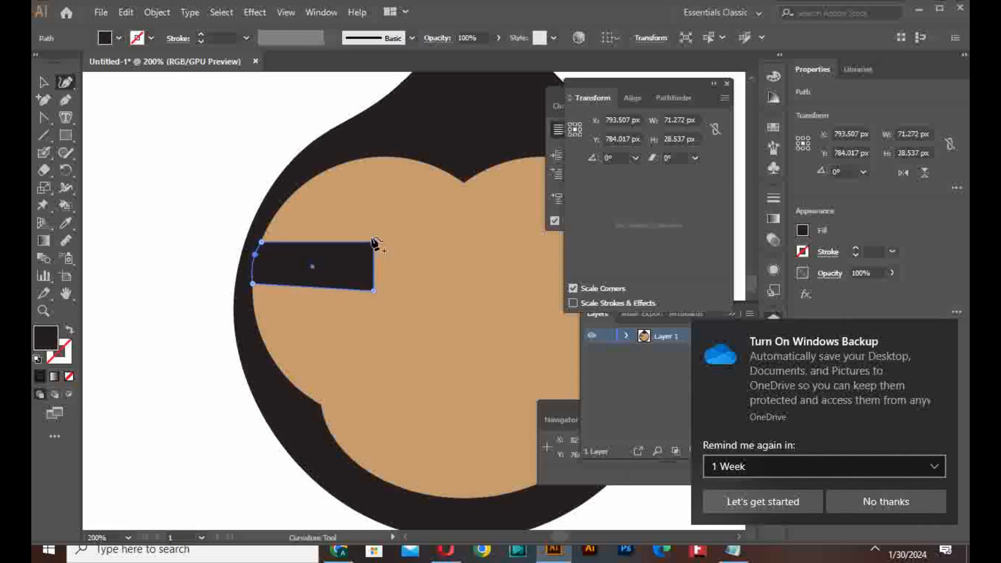
# Add an anchor midway along the rectangle's right edge and delete both right corner anchors to form a pointed wedge
pyautogui.click(64, 101)
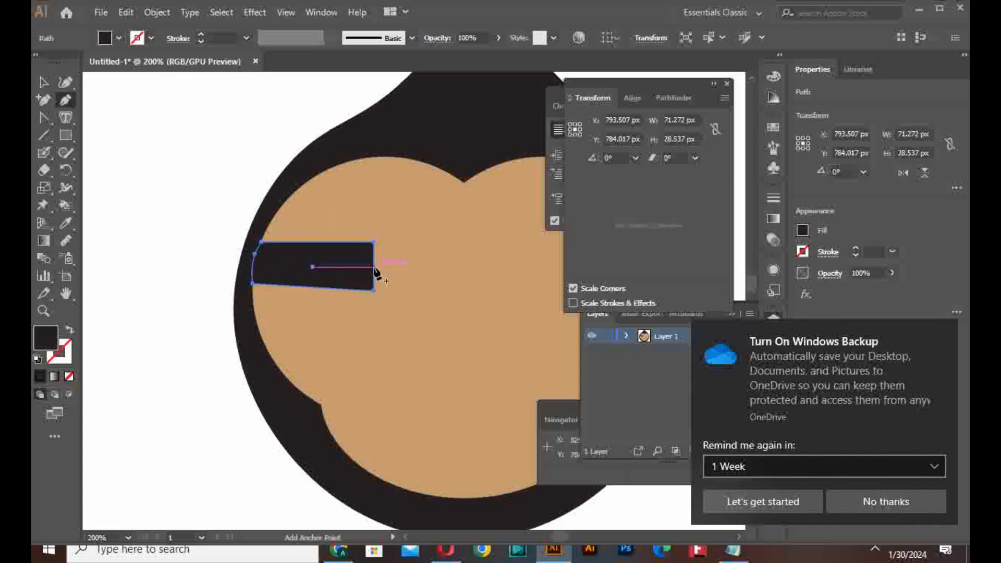
pyautogui.click(374, 267)
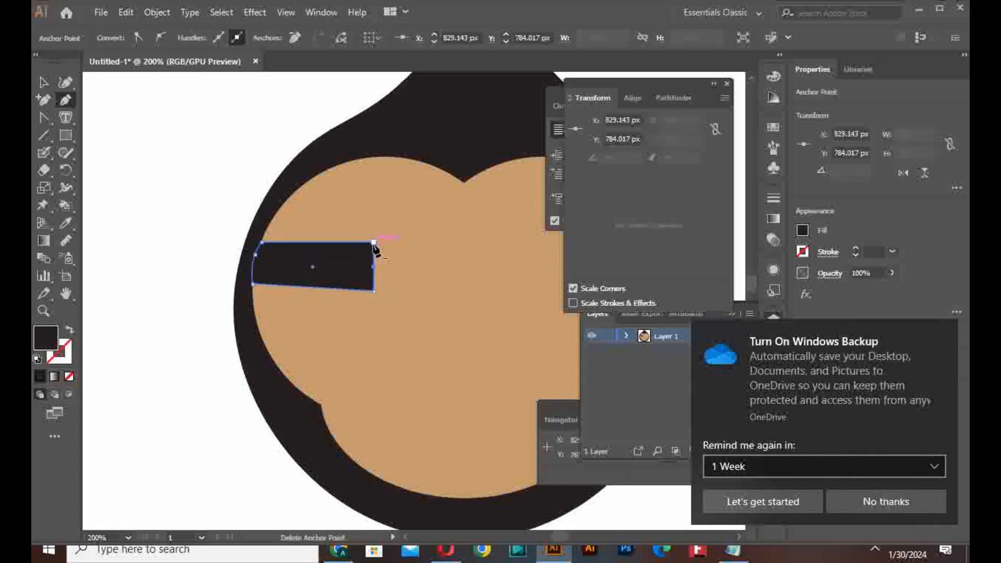
pyautogui.click(374, 242)
pyautogui.click(374, 291)
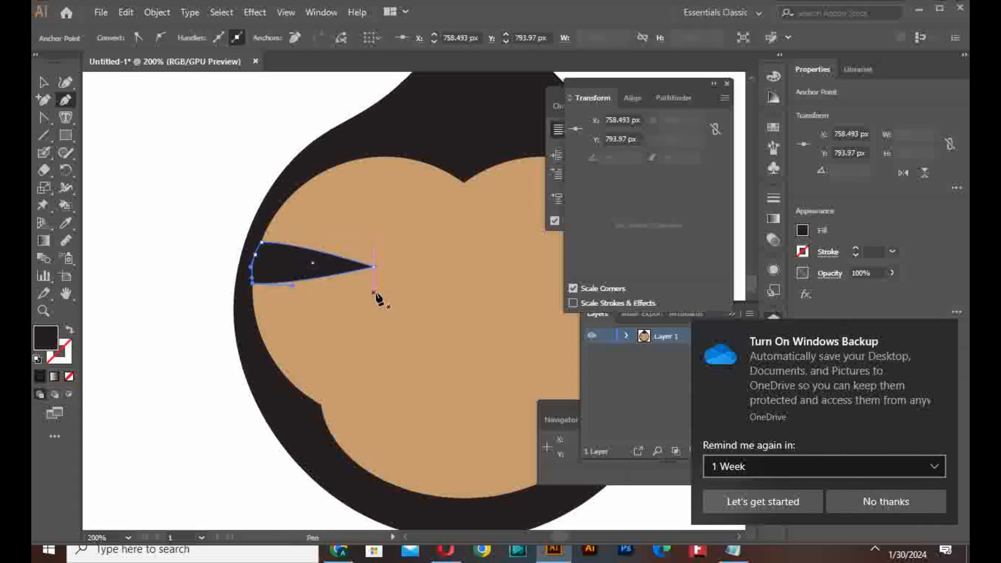
# Stretch the black wedge to about 118 px wide toward the face's centre and raise its upper-left corner to the face outline
pyautogui.click(44, 82)
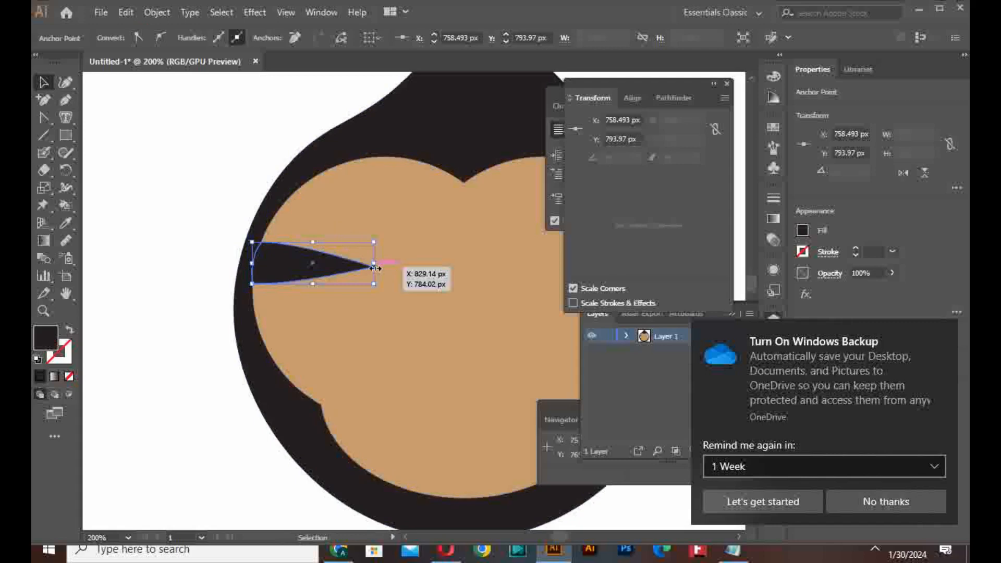
pyautogui.moveTo(374, 267); pyautogui.dragTo(455, 264)
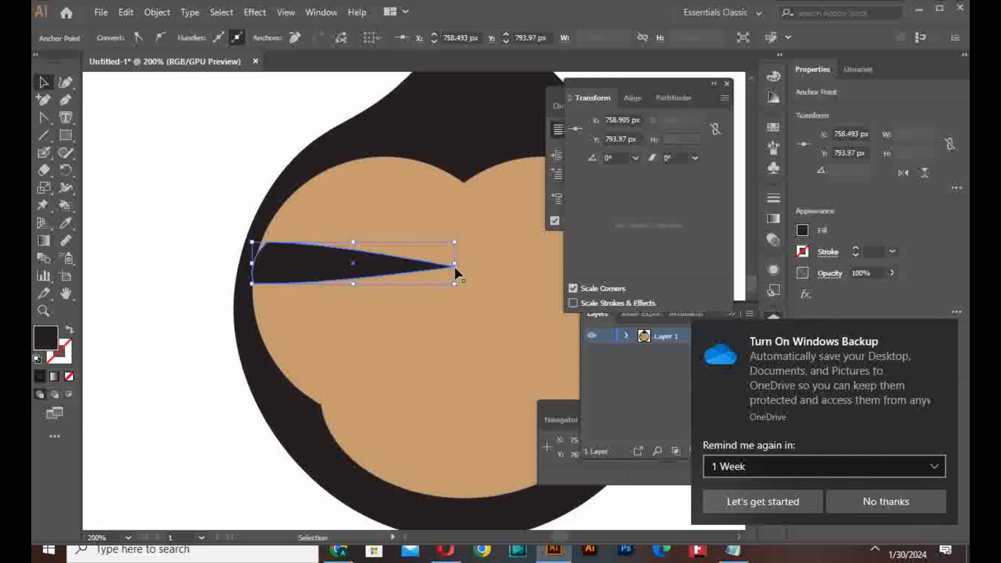
pyautogui.click(63, 82)
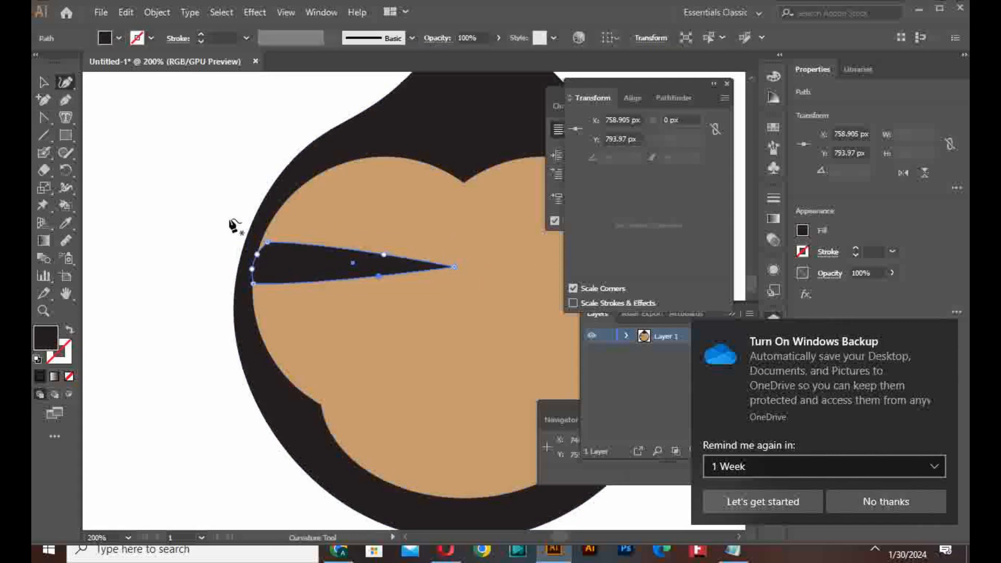
pyautogui.moveTo(270, 242); pyautogui.dragTo(264, 232)
pyautogui.scroll(1, 260, 237)
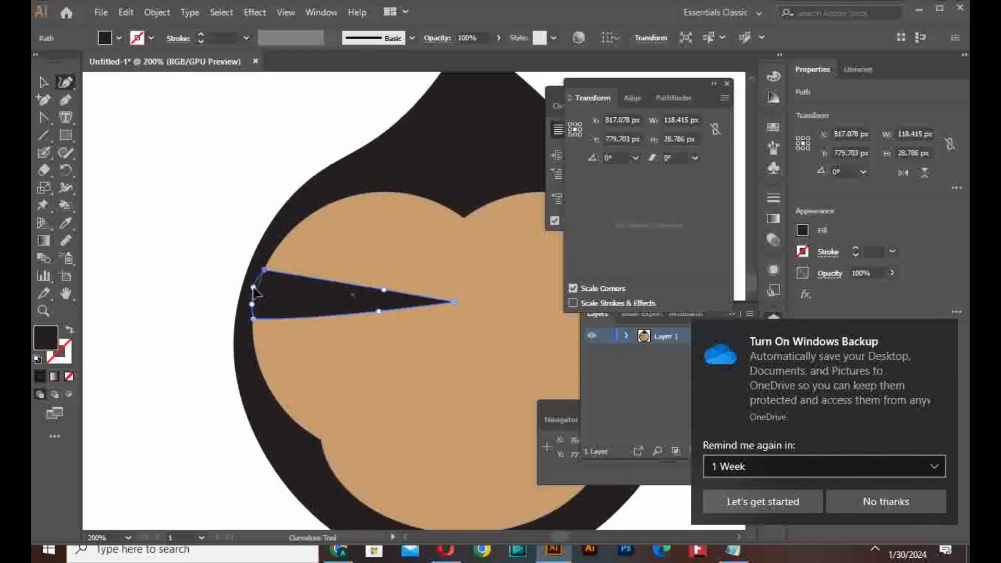
pyautogui.click(44, 82)
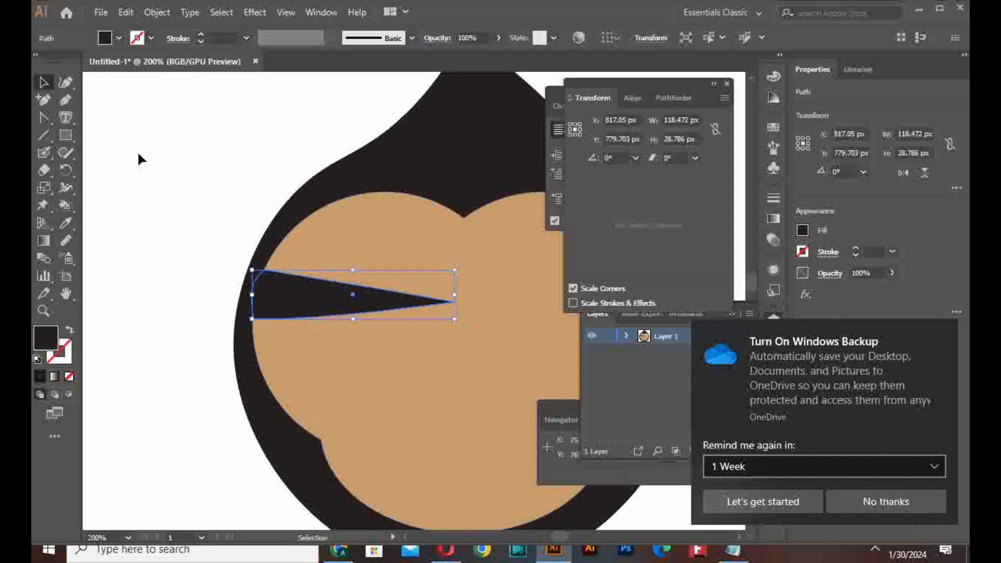
pyautogui.click(138, 152)
# Create a vertically reflected copy of the black wedge and place it on the right side of the face
pyautogui.click(355, 315)
pyautogui.scroll(-2, 357, 315)
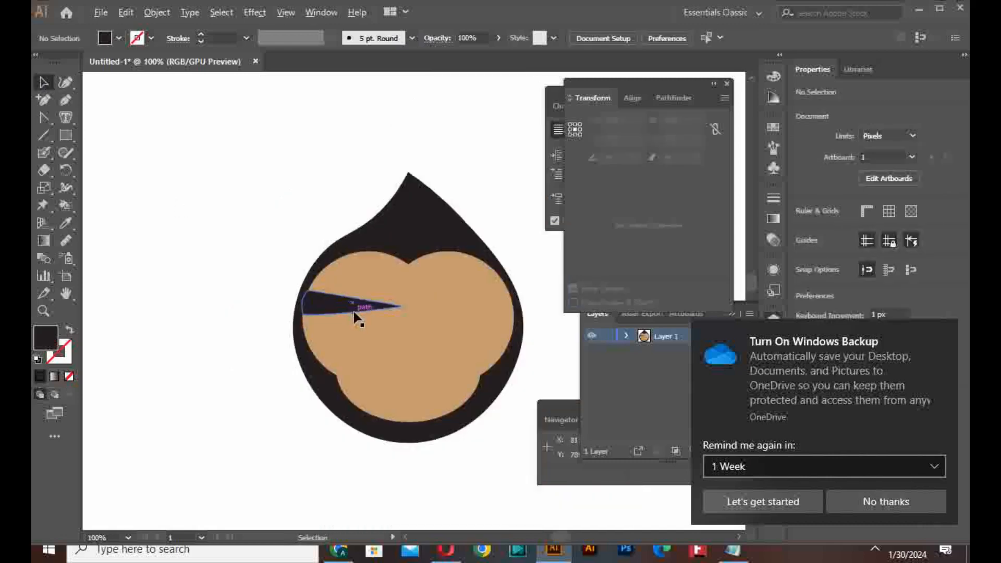
pyautogui.rightClick(357, 314)
pyautogui.moveTo(399, 220)
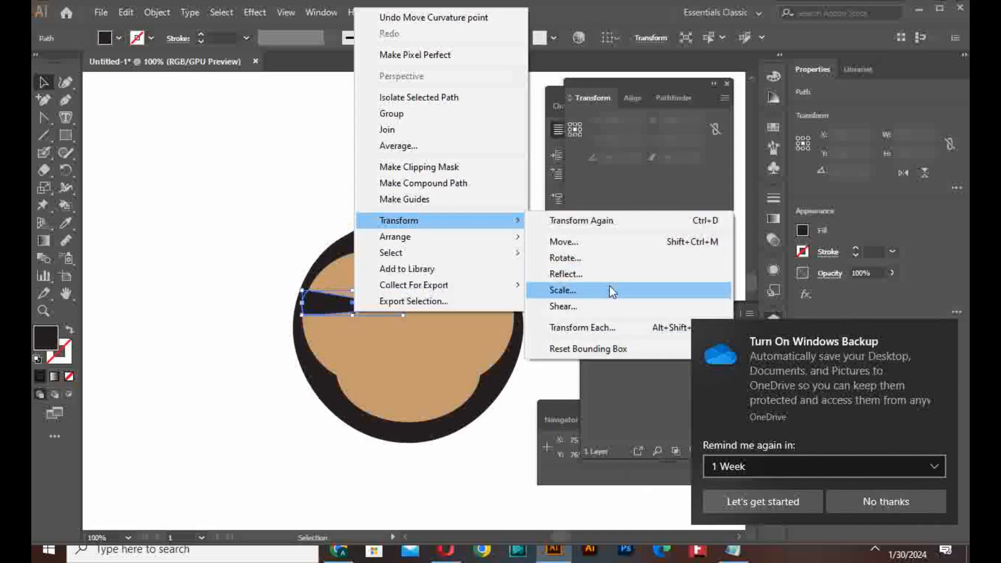
pyautogui.click(609, 276)
pyautogui.click(615, 348)
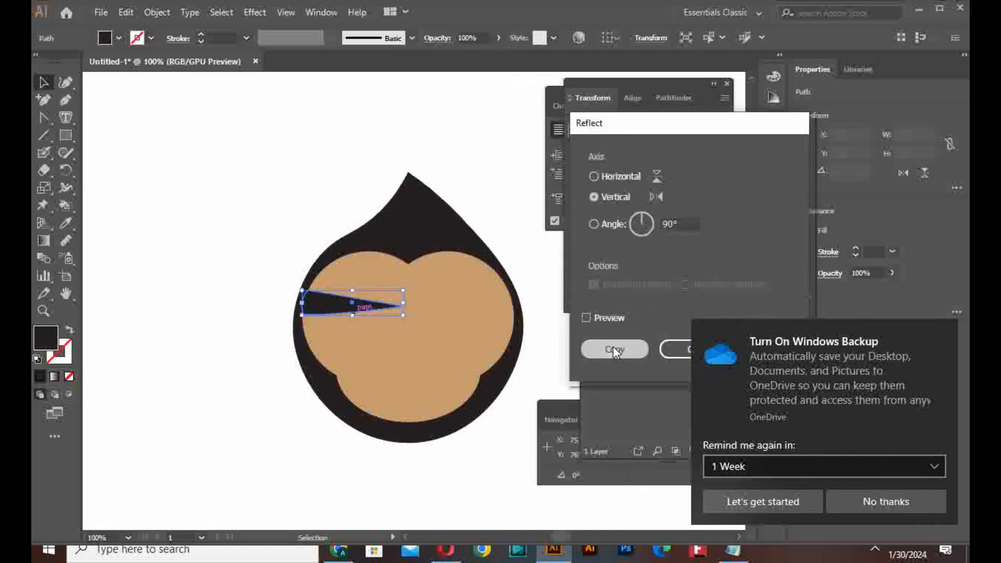
pyautogui.moveTo(368, 312); pyautogui.dragTo(478, 313)
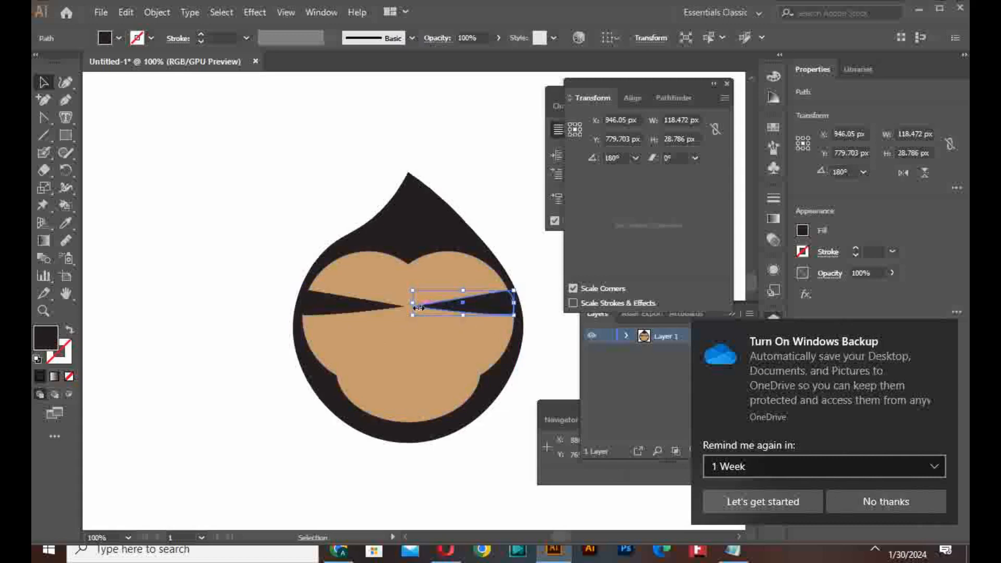
# Widen the mirrored wedge to about 133 px so it meets the left wedge's tip and overlaps the black outer shape
pyautogui.moveTo(418, 308); pyautogui.dragTo(410, 308)
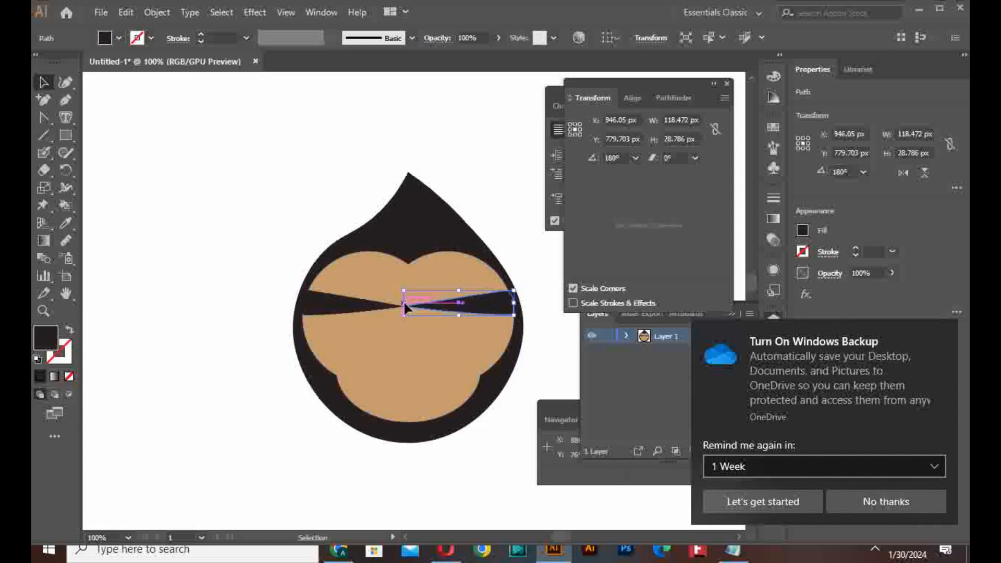
pyautogui.click(520, 258)
pyautogui.click(502, 303)
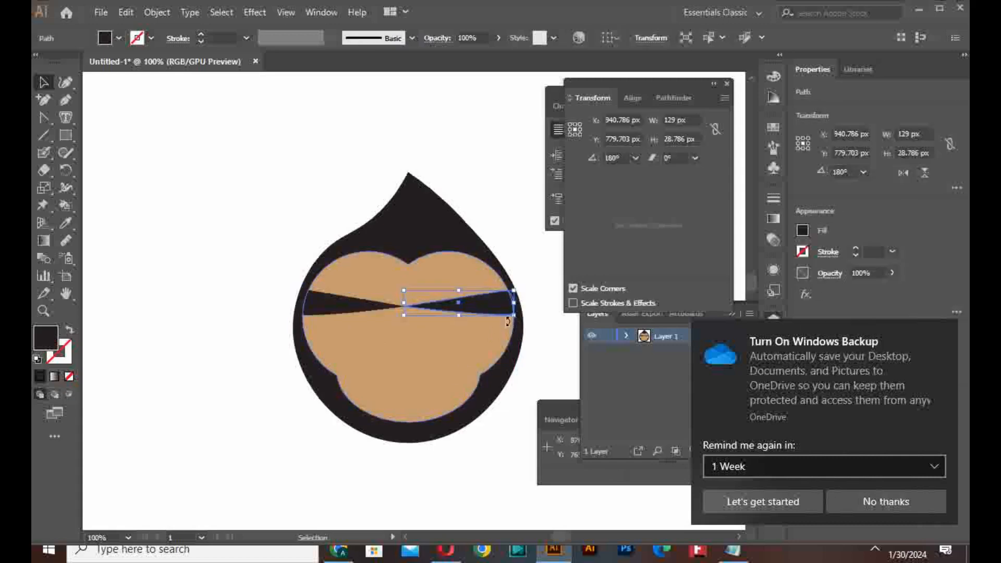
pyautogui.moveTo(514, 303); pyautogui.dragTo(518, 303)
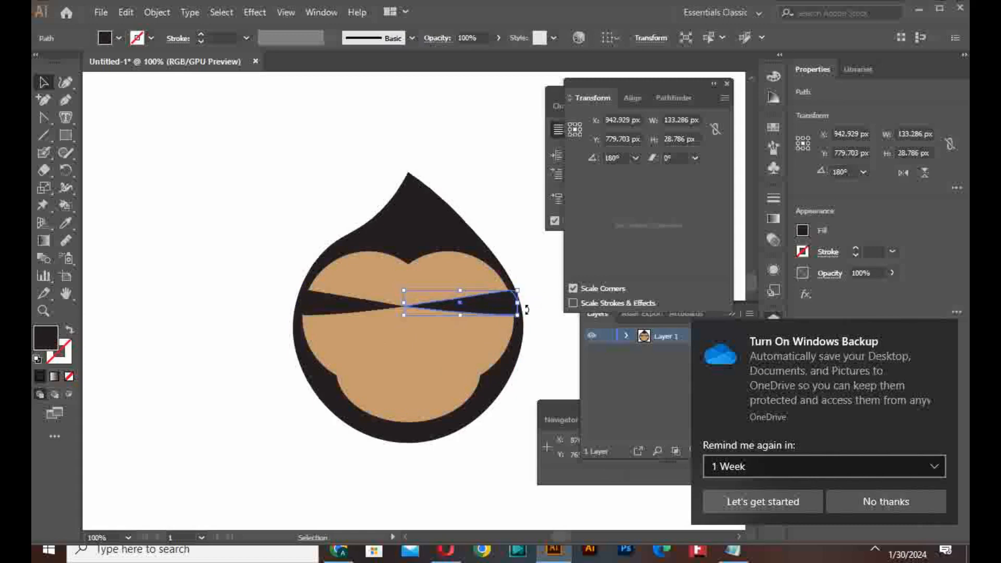
pyautogui.click(530, 295)
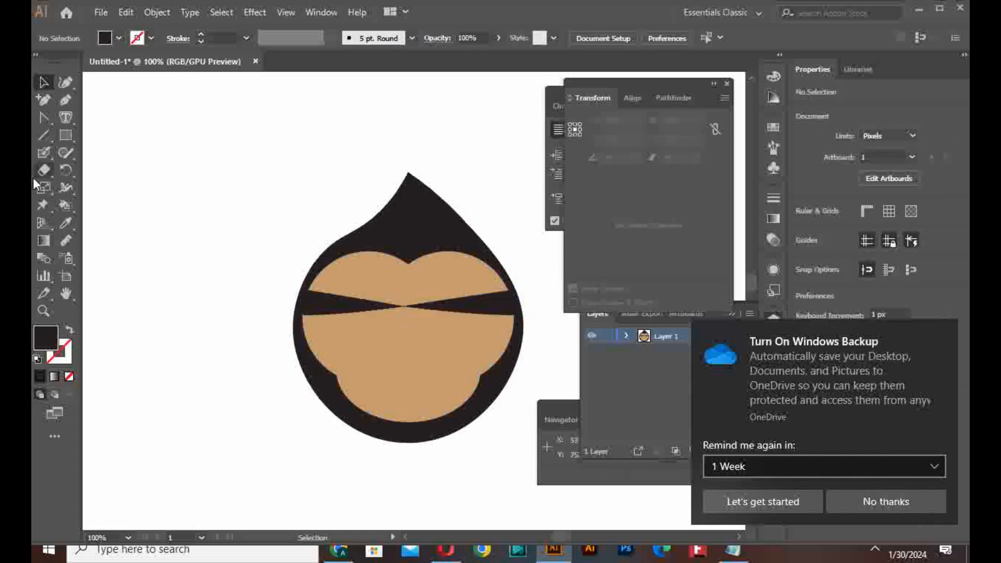
# Draw a circle about 19 px in diameter inside the left black wedge and fill it with white
pyautogui.click(58, 137)
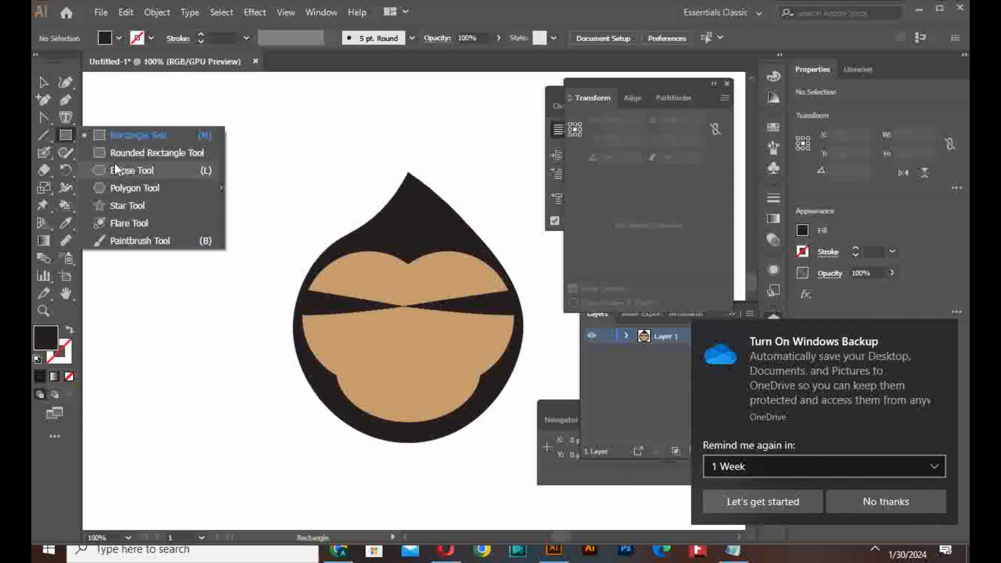
pyautogui.click(120, 176)
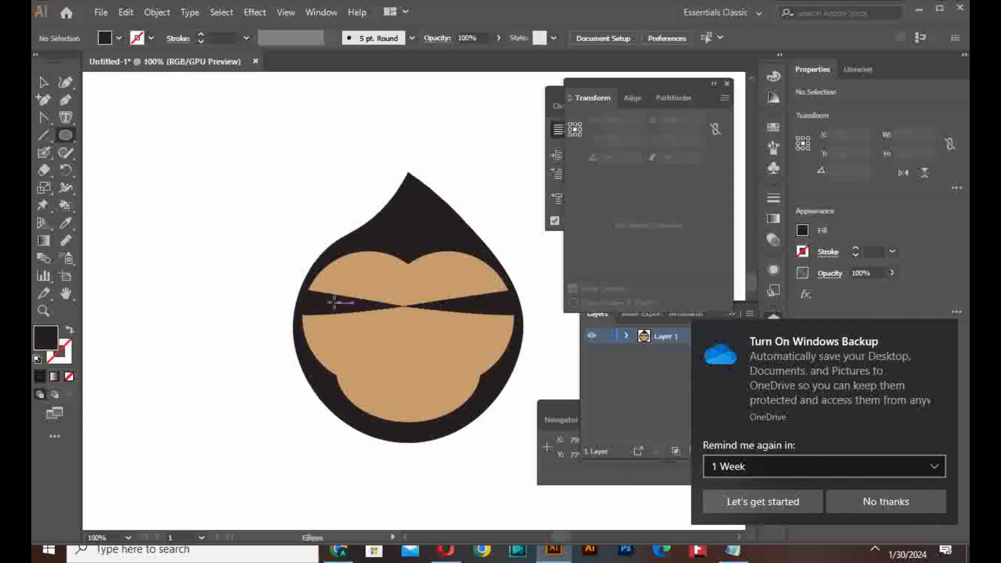
pyautogui.moveTo(333, 303); pyautogui.dragTo(343, 311)
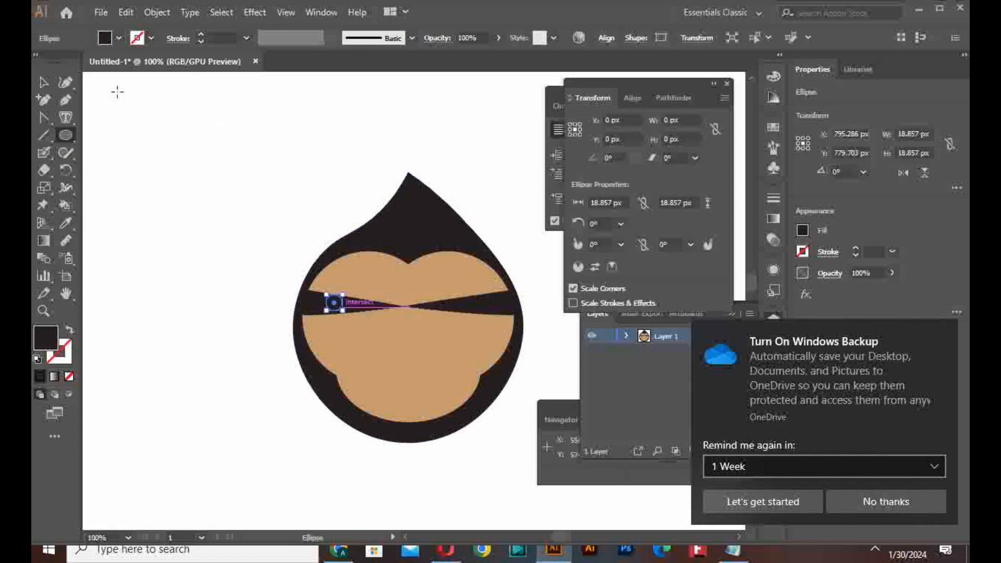
pyautogui.click(45, 83)
pyautogui.click(118, 38)
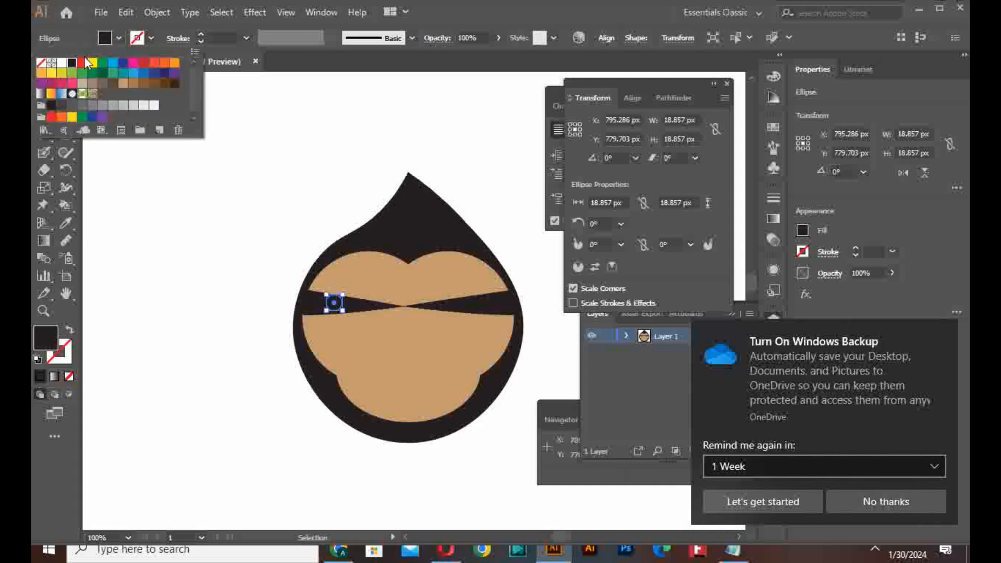
pyautogui.click(62, 63)
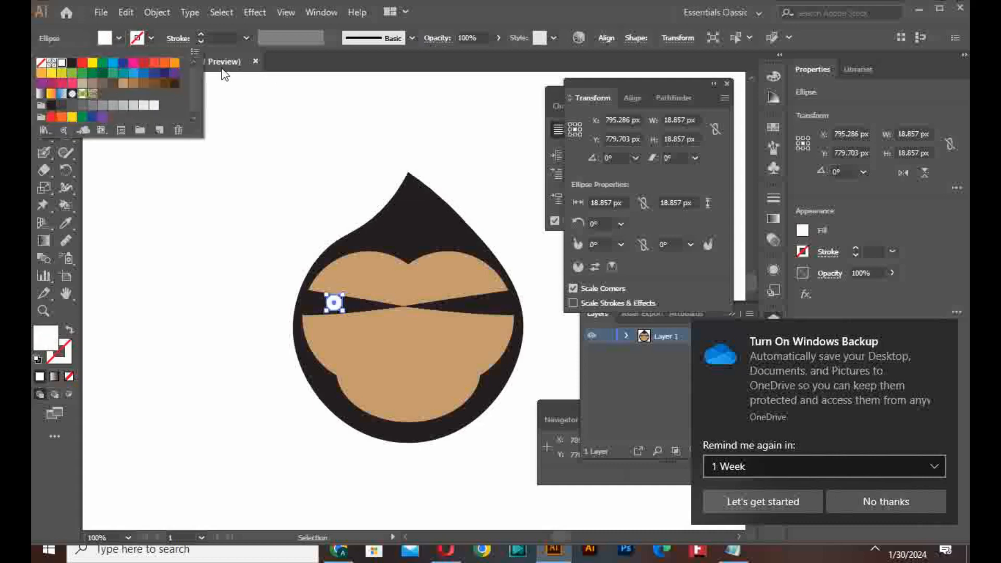
# Shrink the white eye circle to about 13 px and place a copy of it inside the right wedge
pyautogui.scroll(2, 324, 311)
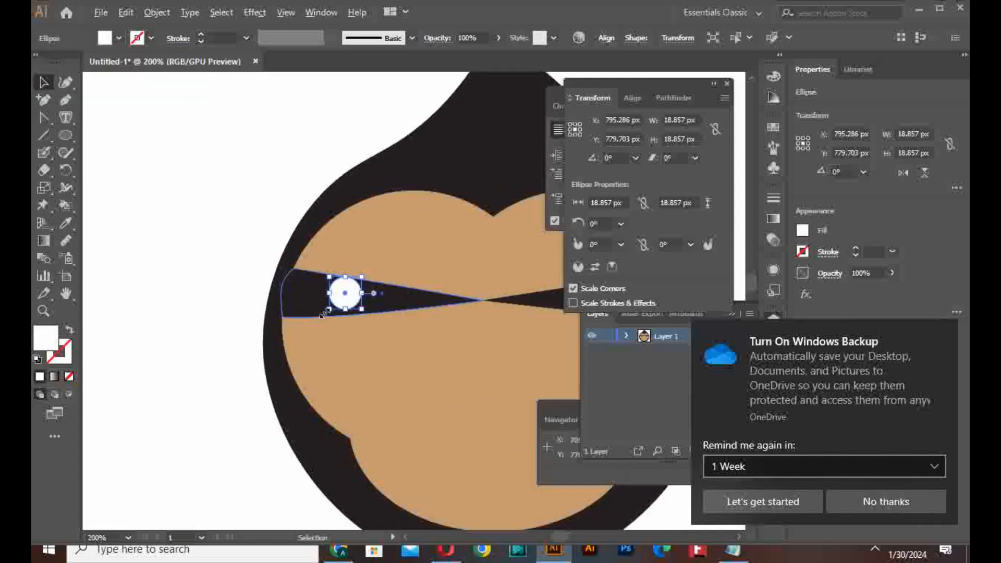
pyautogui.click(340, 291)
pyautogui.moveTo(361, 308); pyautogui.dragTo(538, 297)
pyautogui.scroll(-1, 343, 298)
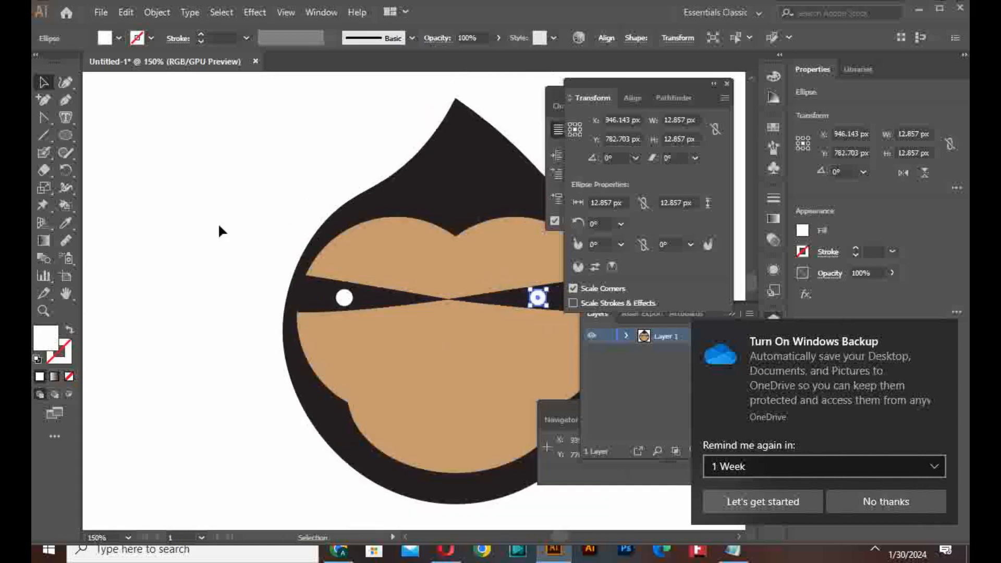
pyautogui.click(207, 199)
# Draw a small closed curved sliver about 20 by 26 px on the blank area beside the head with the Pen tool
pyautogui.moveTo(205, 196); pyautogui.dragTo(138, 175)
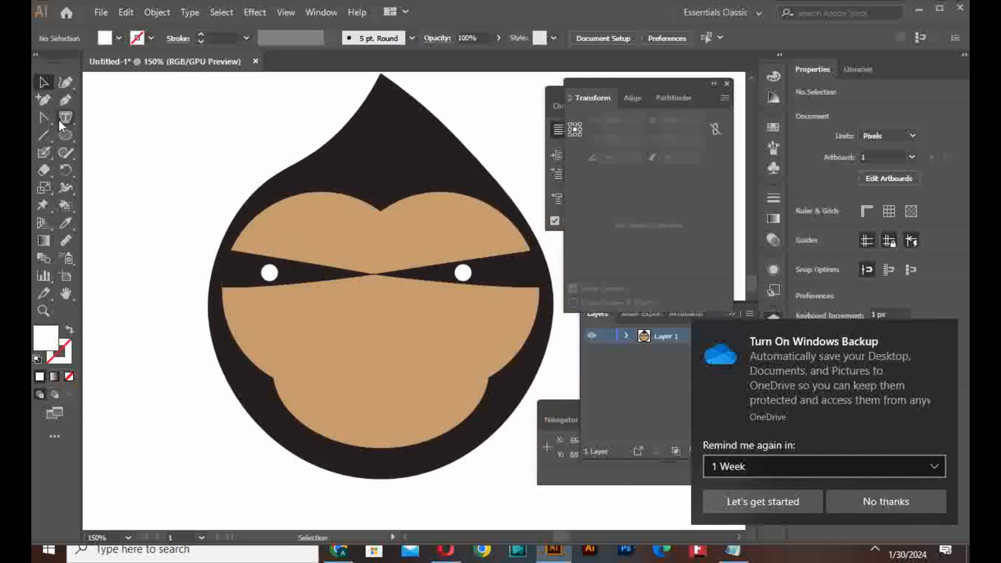
pyautogui.click(66, 100)
pyautogui.click(168, 120)
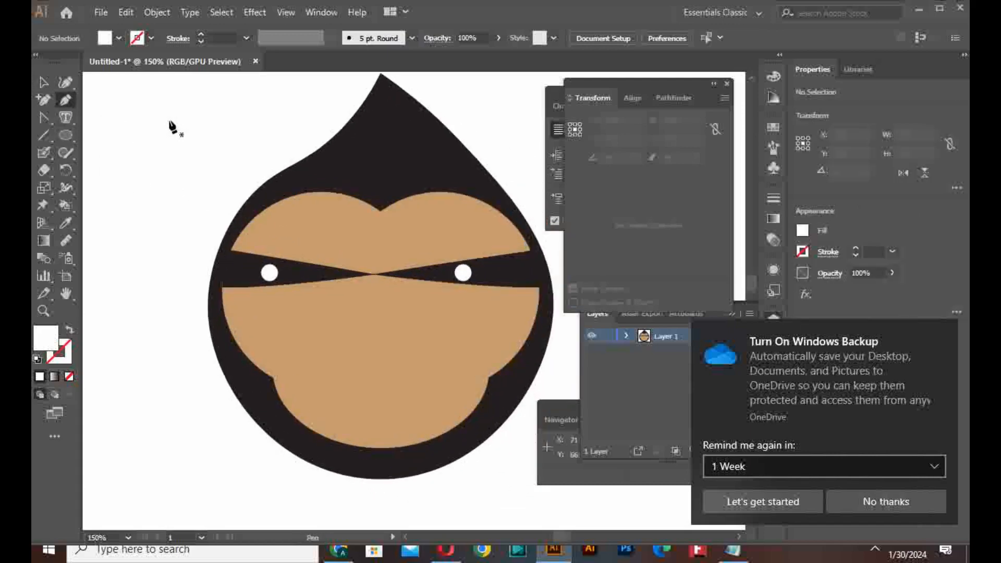
pyautogui.click(194, 149)
pyautogui.moveTo(192, 166); pyautogui.dragTo(191, 168)
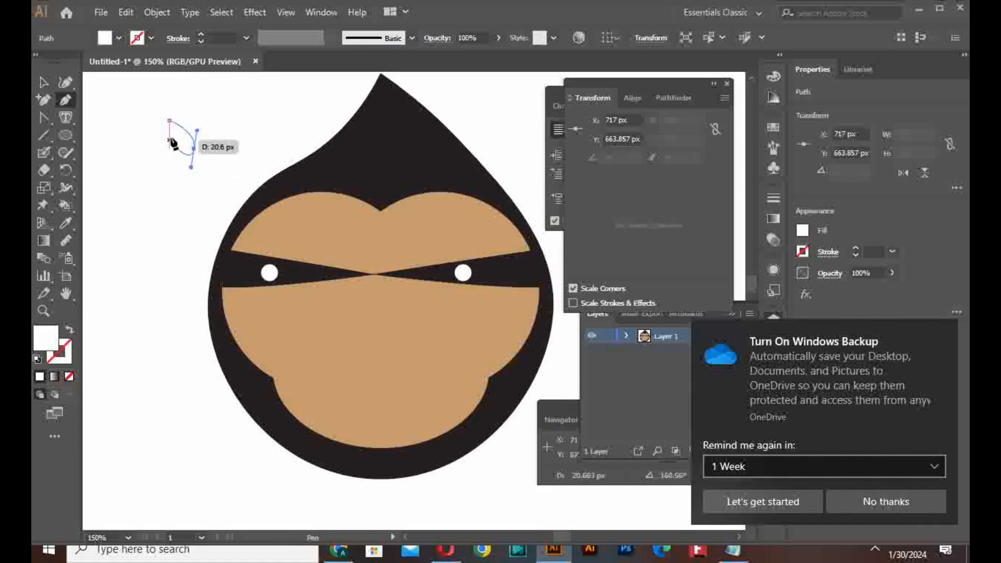
pyautogui.click(169, 120)
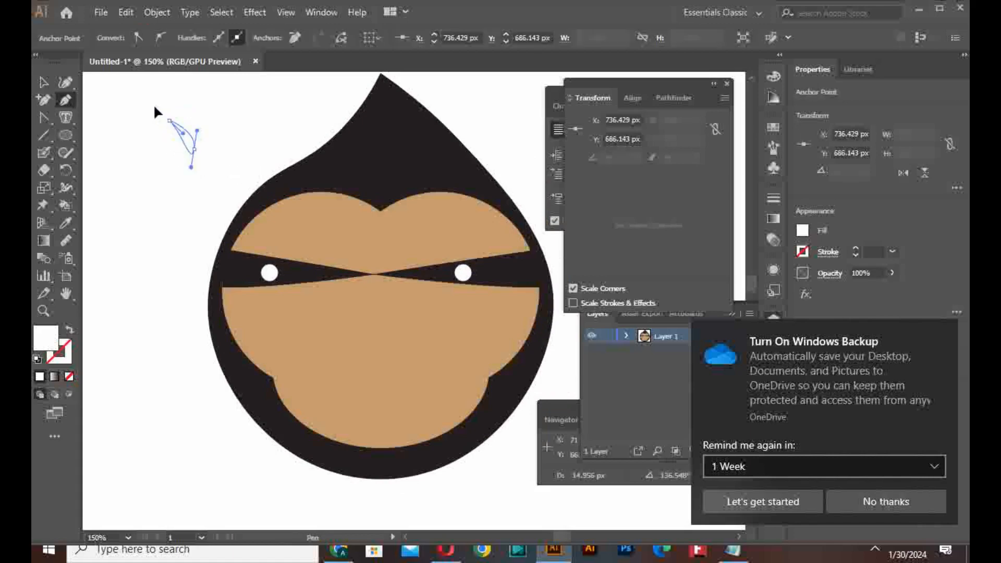
# Fill the small curved sliver beside the head with black
pyautogui.click(44, 83)
pyautogui.click(191, 112)
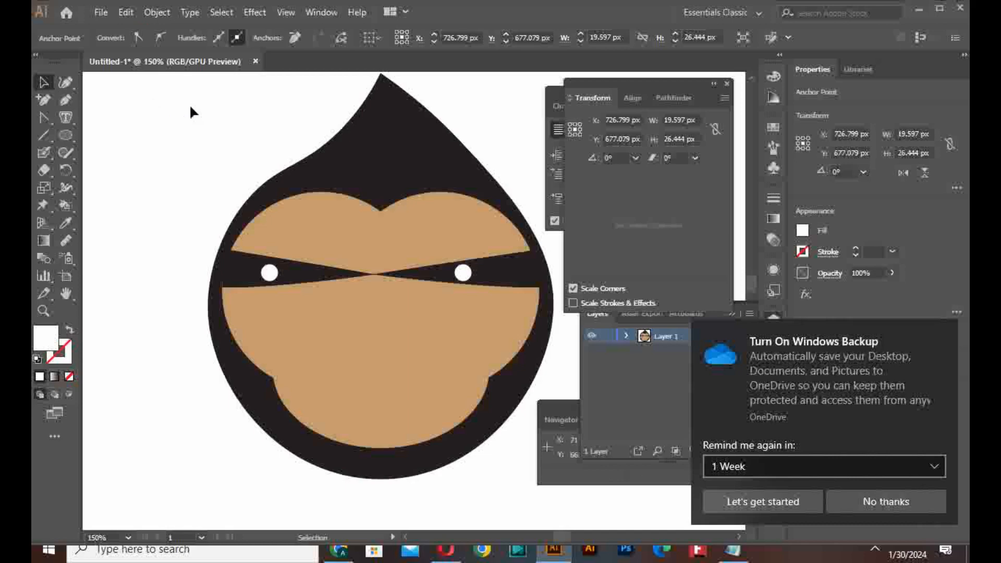
pyautogui.click(191, 107)
pyautogui.click(104, 37)
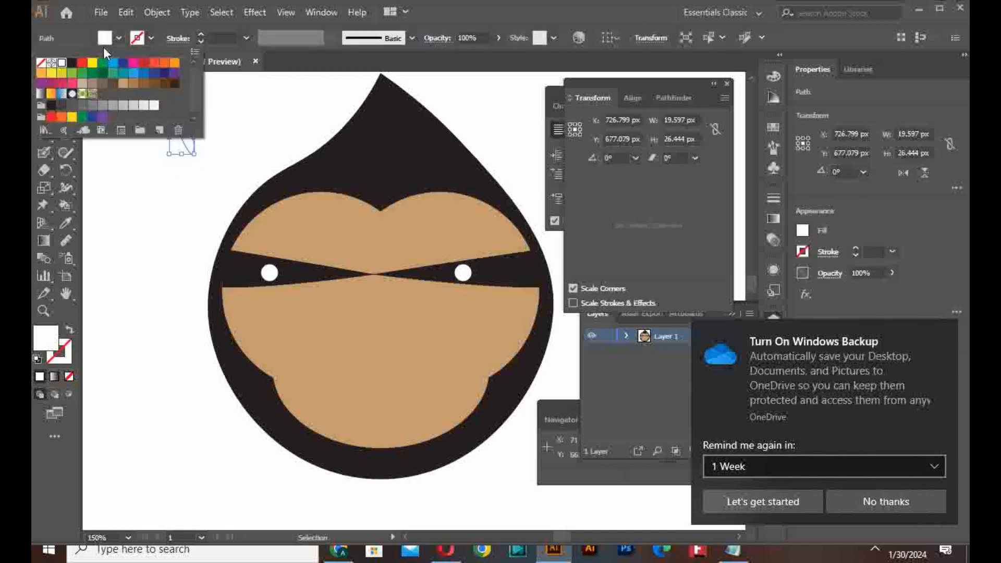
pyautogui.click(71, 65)
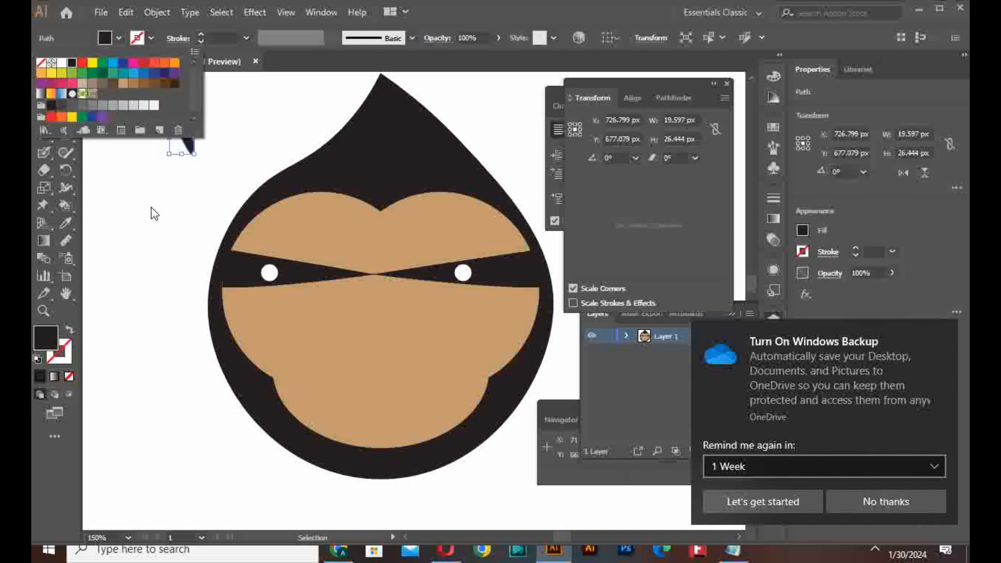
pyautogui.click(153, 213)
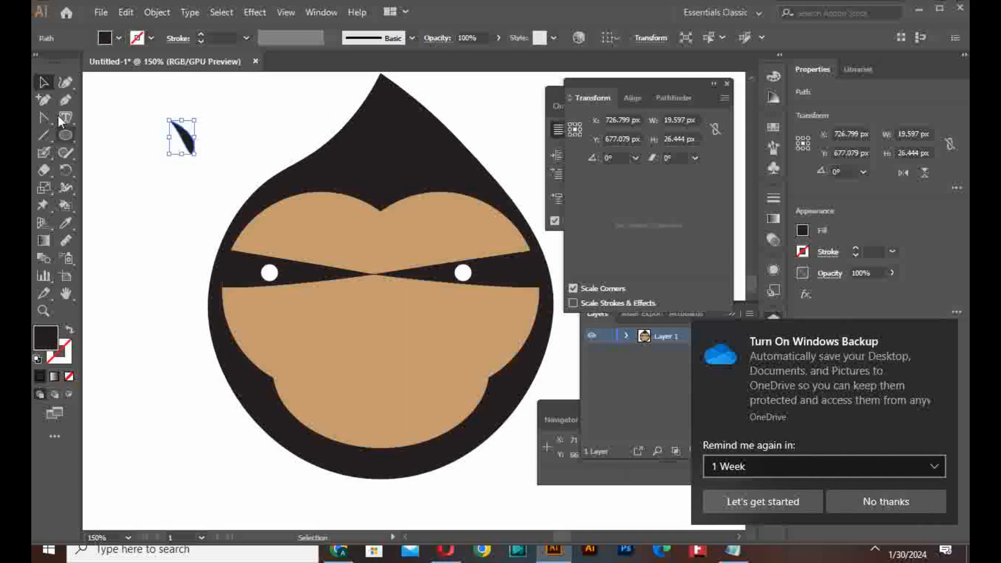
# Round out the black sliver's lower end with the Curvature tool and move the sliver onto the face, below the eye band's centre
pyautogui.click(67, 83)
pyautogui.scroll(2, 177, 126)
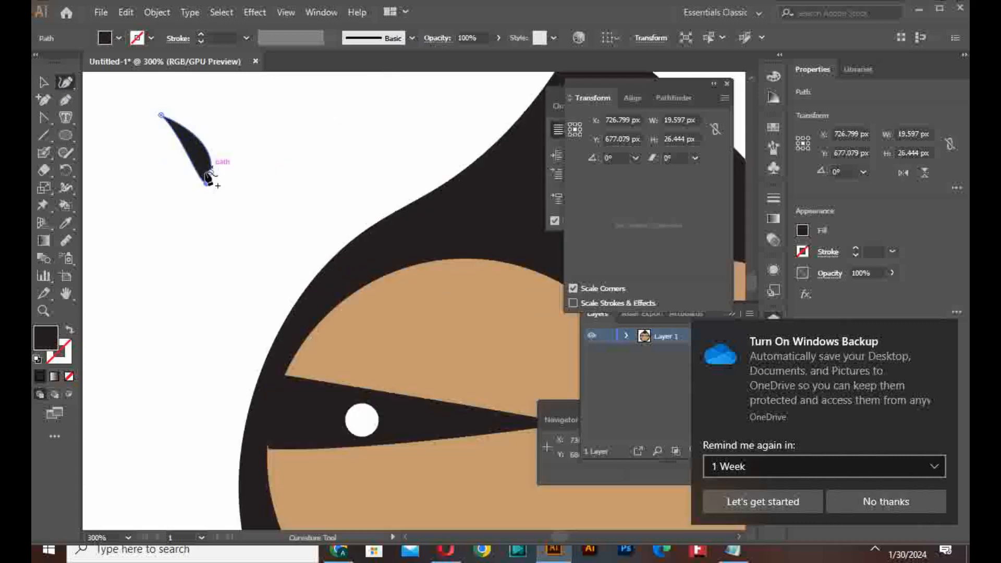
pyautogui.moveTo(215, 169); pyautogui.dragTo(218, 166)
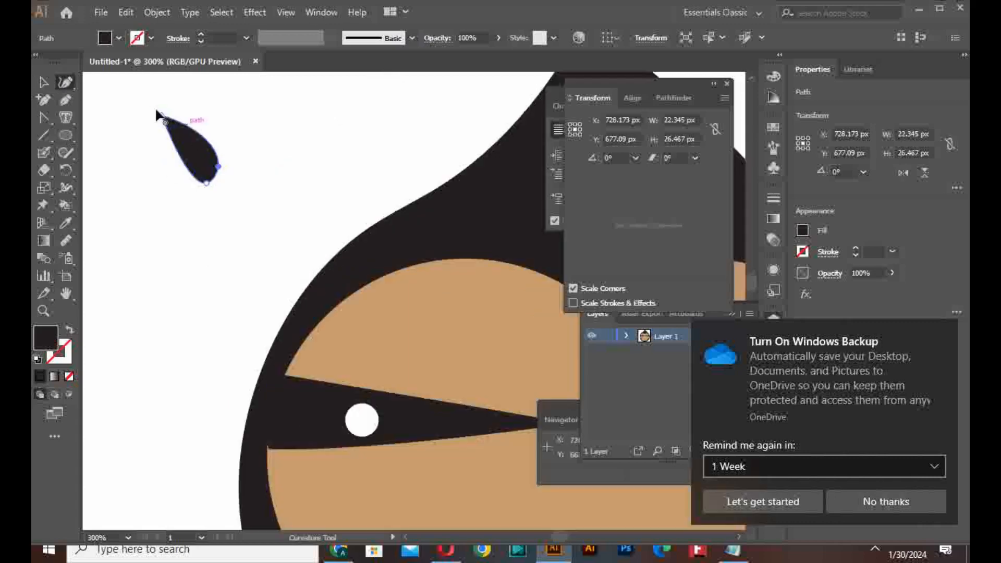
pyautogui.moveTo(156, 115); pyautogui.dragTo(405, 305)
pyautogui.click(45, 83)
pyautogui.press('space')
# Reflect a copy of the black sliver across the vertical axis and place it beside the original so the two tips meet as nostrils
pyautogui.rightClick(405, 305)
pyautogui.moveTo(482, 443)
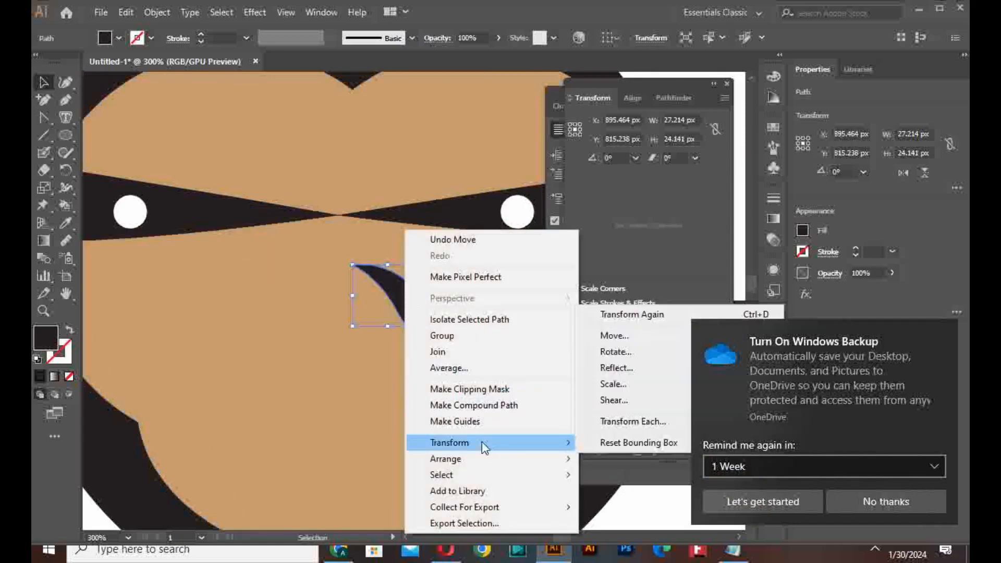
pyautogui.click(605, 368)
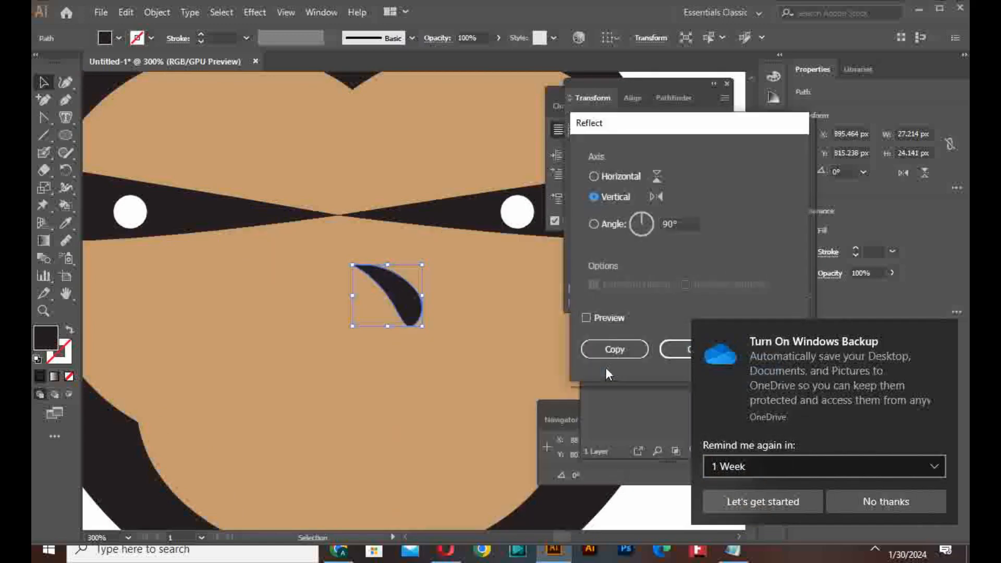
pyautogui.click(612, 357)
pyautogui.moveTo(374, 303); pyautogui.dragTo(300, 308)
pyautogui.click(367, 190)
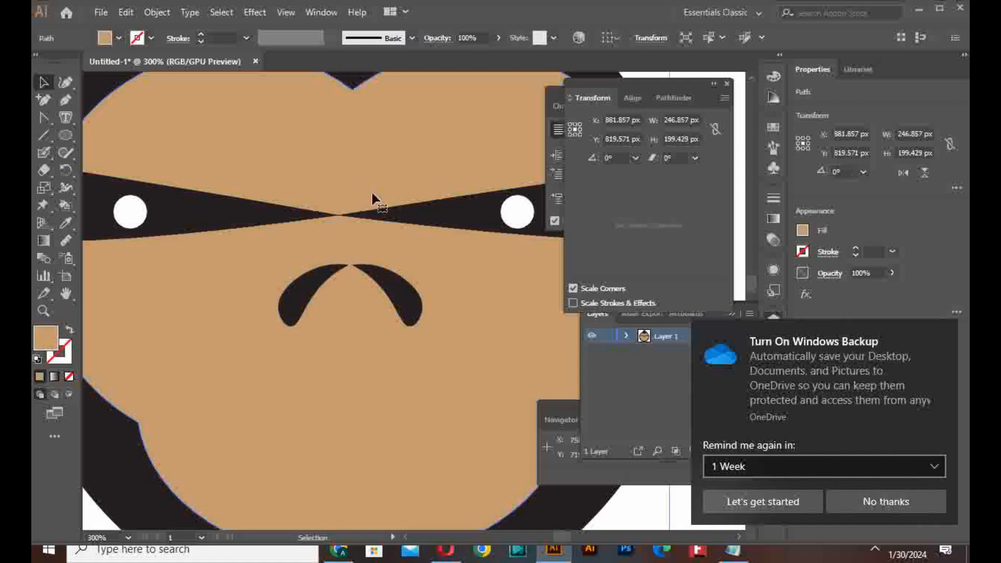
# Shrink both nostril shapes together about their shared centre to roughly three quarters of their size
pyautogui.hotkey('ctrl', '1')
pyautogui.scroll(2, 478, 370)
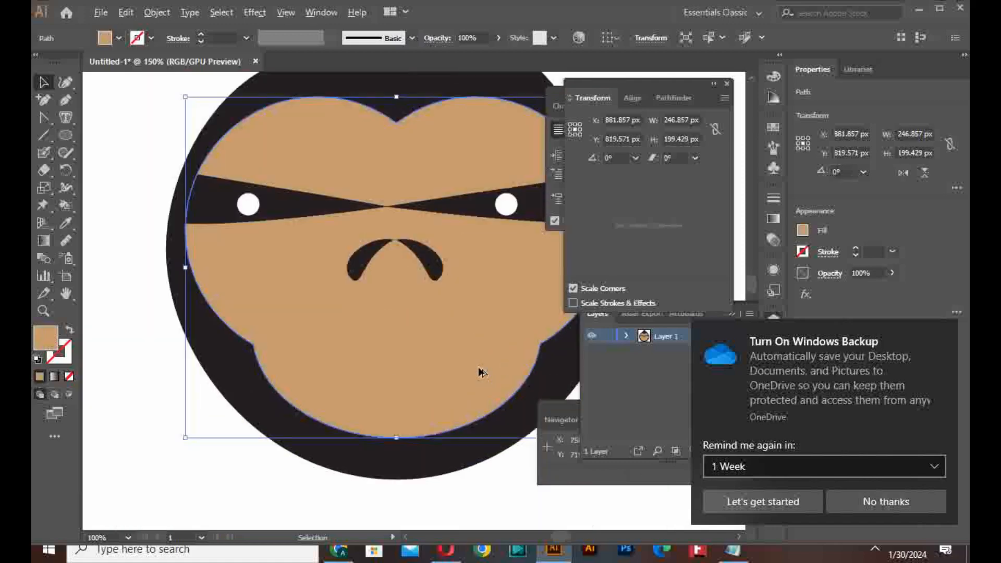
pyautogui.click(435, 272)
pyautogui.keyDown('shift'); pyautogui.click(374, 269); pyautogui.keyUp('shift')
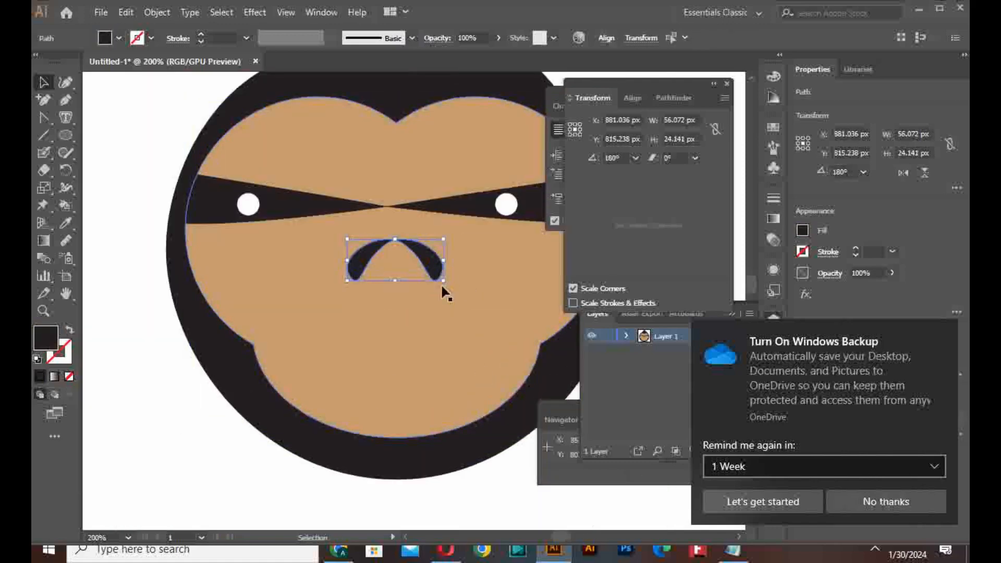
pyautogui.moveTo(444, 286)
pyautogui.mouseDown()
pyautogui.moveTo(466, 279)
pyautogui.moveTo(432, 276)
pyautogui.mouseUp()
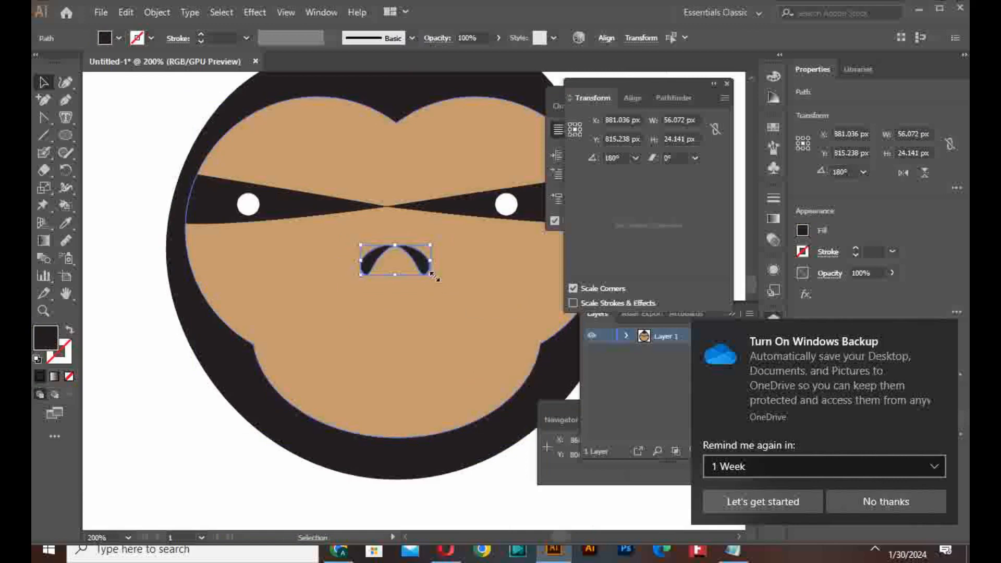
pyautogui.click(129, 289)
pyautogui.click(65, 102)
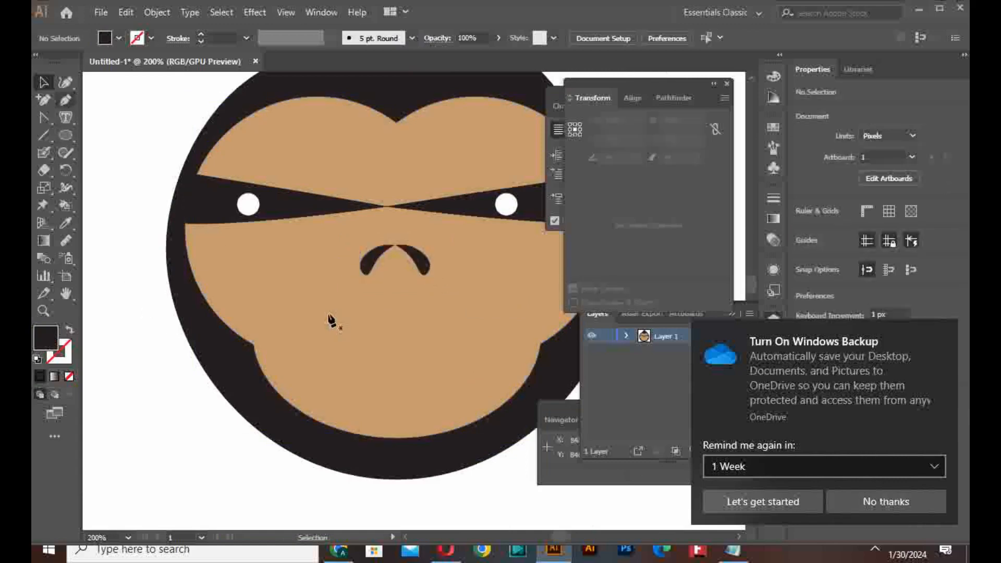
pyautogui.click(359, 330)
pyautogui.click(383, 325)
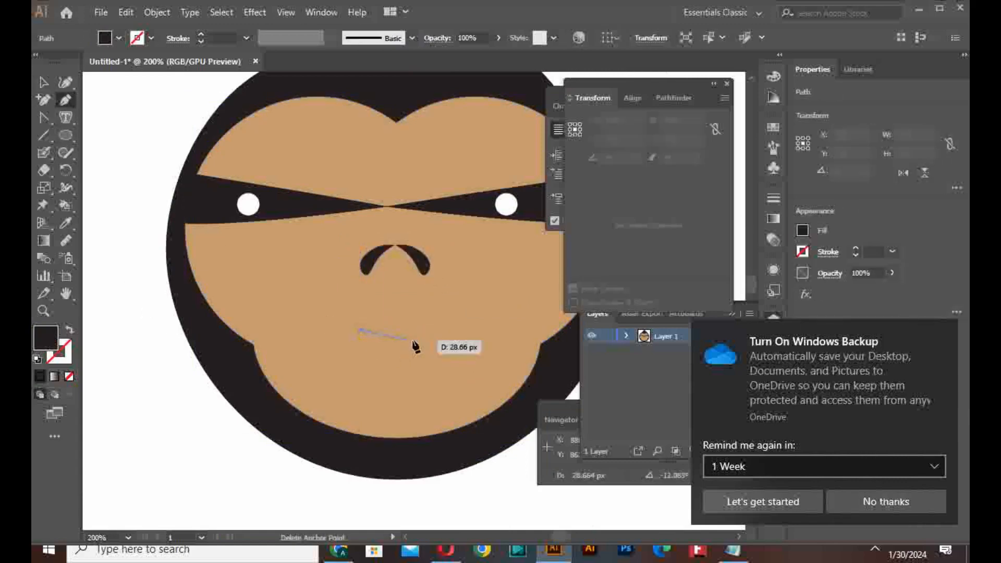
pyautogui.hotkey('ctrl', 'z')
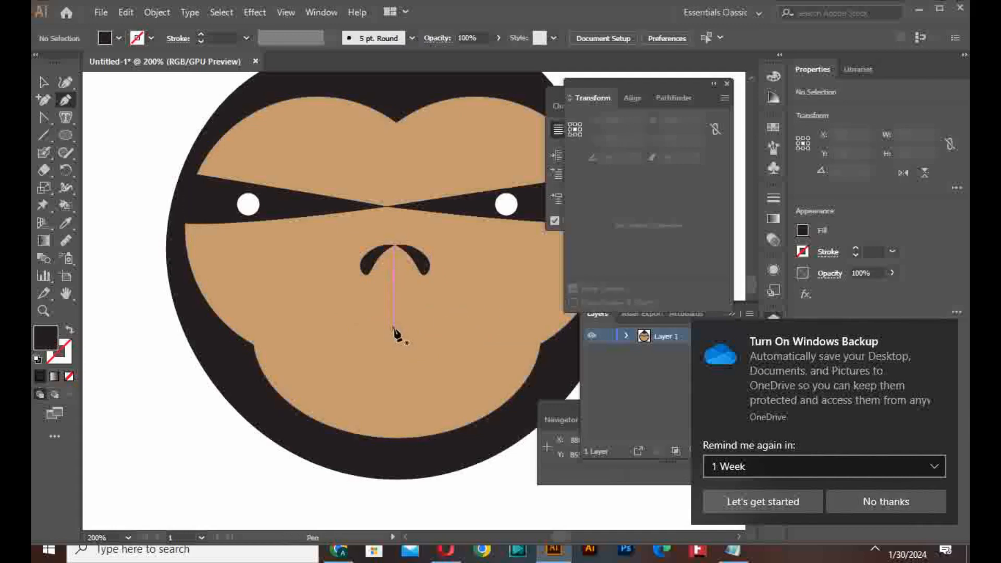
# Draw a half-smile curve from below the nose up toward the right cheek with the Pen tool, reshaping it with Curvature to about 62 by 27 px
pyautogui.moveTo(393, 330); pyautogui.dragTo(511, 265)
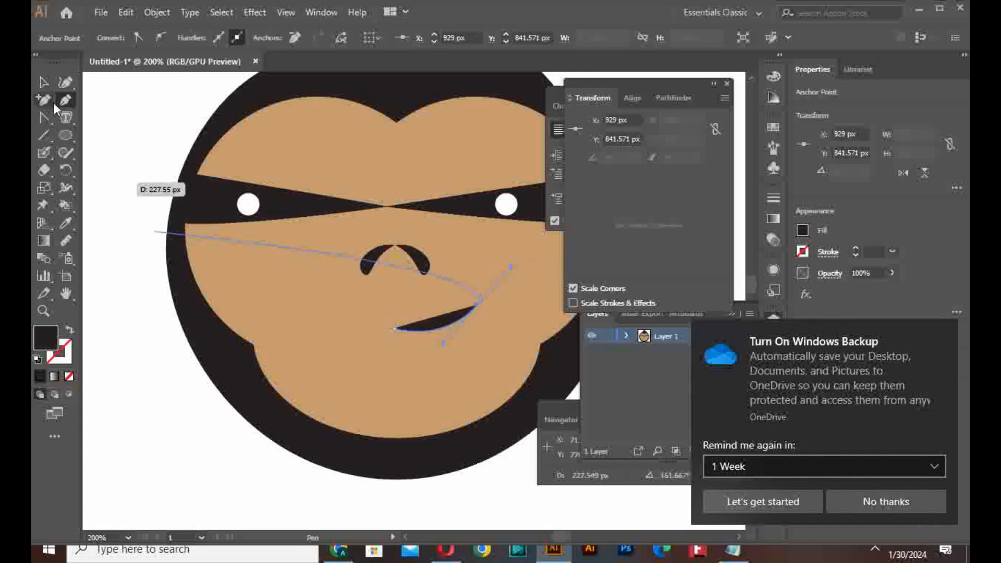
pyautogui.click(65, 82)
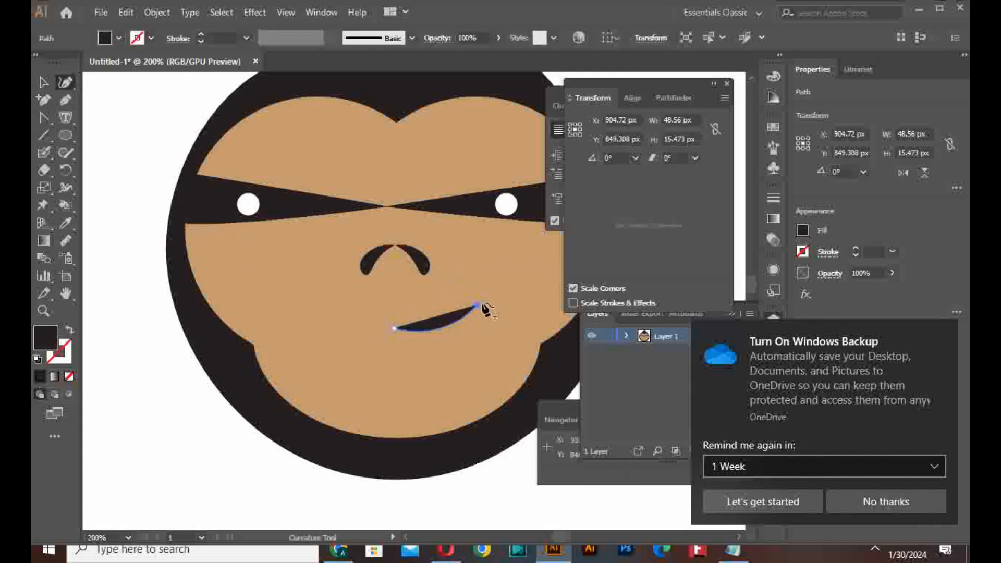
pyautogui.moveTo(478, 304); pyautogui.dragTo(499, 290)
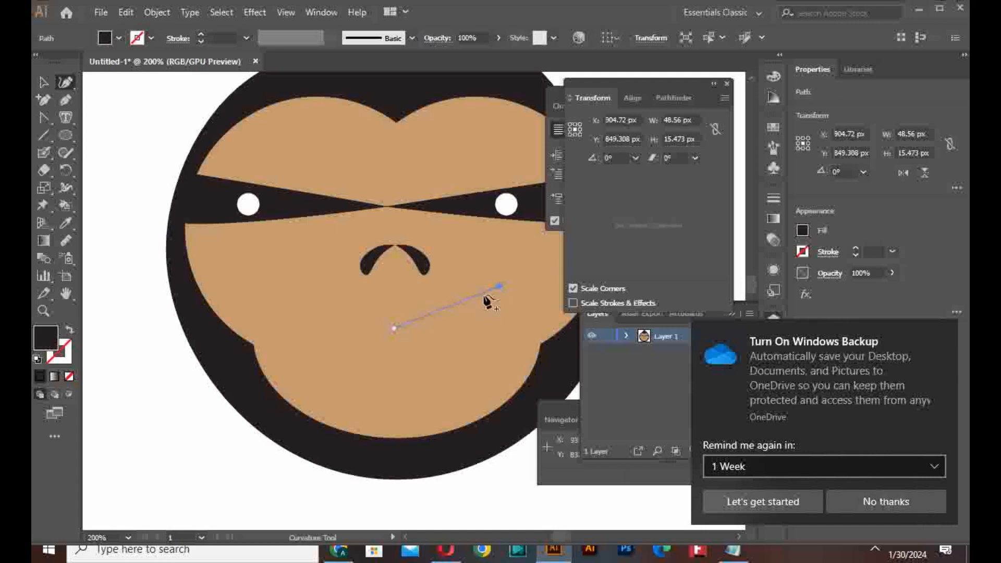
pyautogui.click(448, 311)
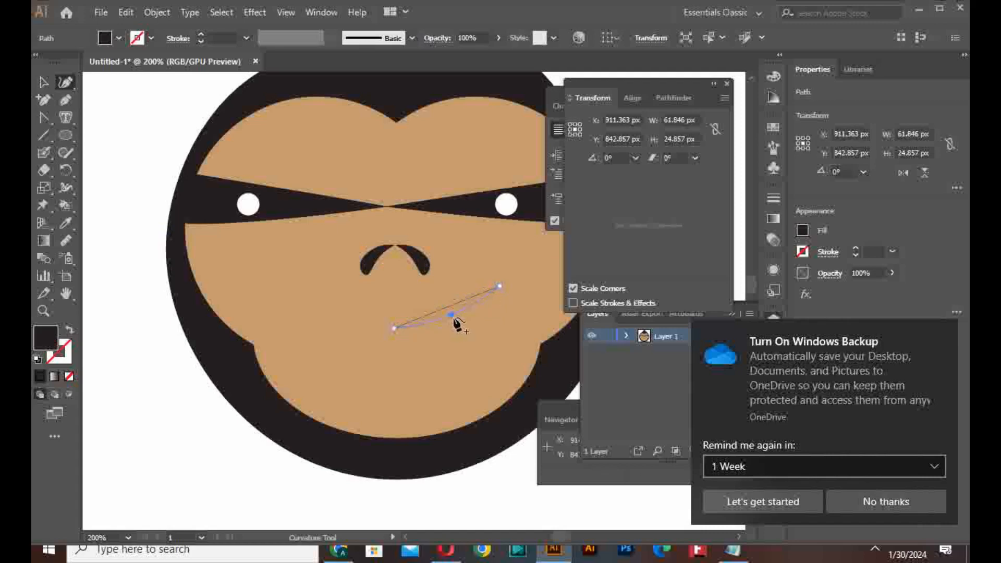
pyautogui.moveTo(449, 313); pyautogui.dragTo(457, 322)
# Remove the fill of the mouth curve and give it a black stroke instead
pyautogui.click(45, 85)
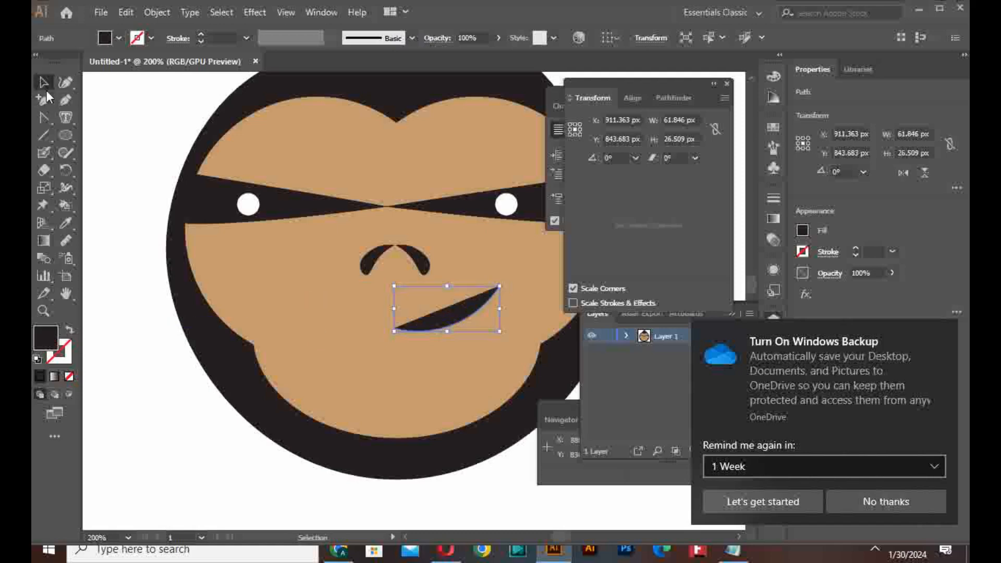
pyautogui.click(363, 293)
pyautogui.click(421, 330)
pyautogui.click(109, 43)
pyautogui.click(40, 63)
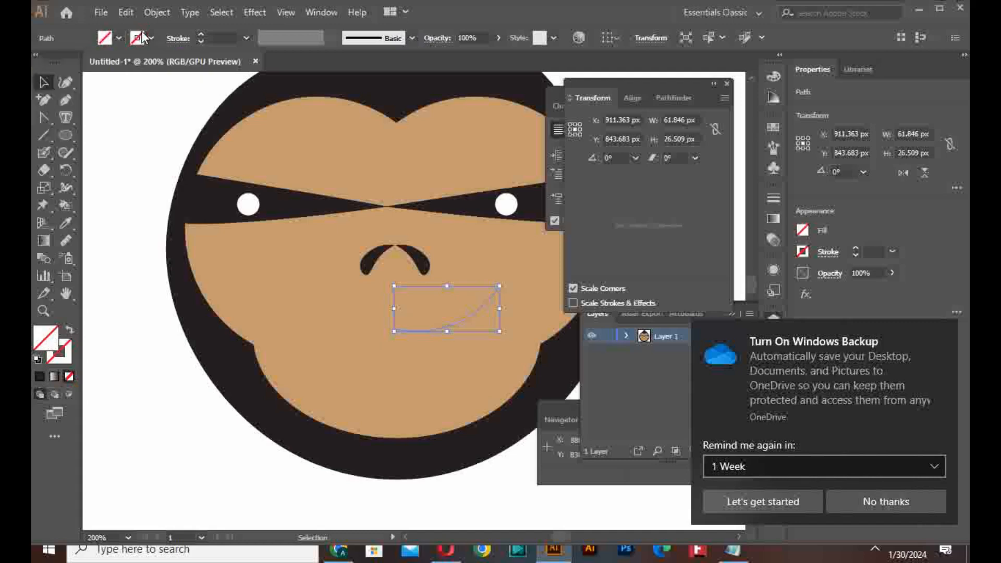
pyautogui.click(104, 38)
pyautogui.click(91, 107)
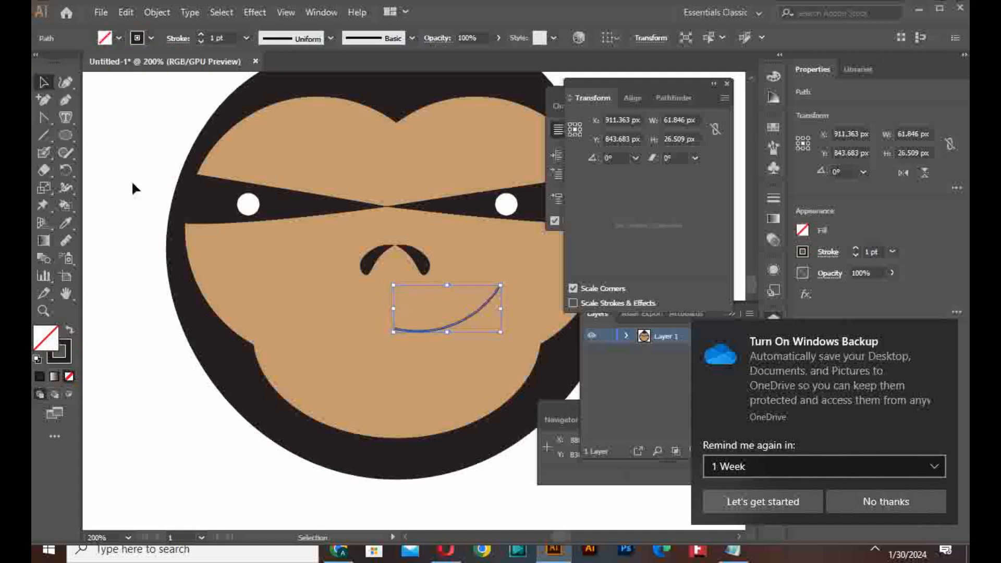
# Set the mouth curve's stroke to 5 pt and apply the asymmetric width profile that tapers at both ends
pyautogui.click(245, 37)
pyautogui.click(261, 163)
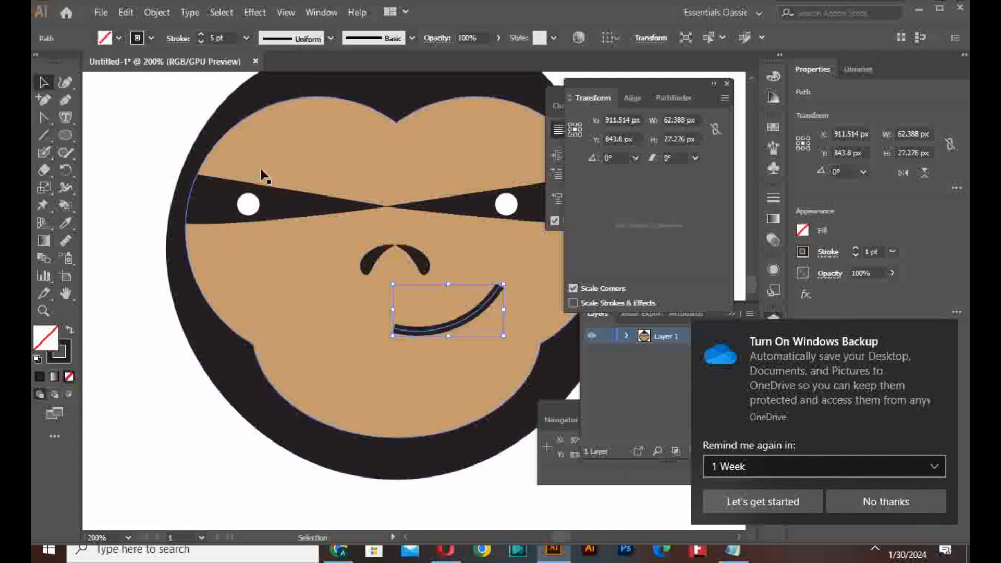
pyautogui.click(308, 43)
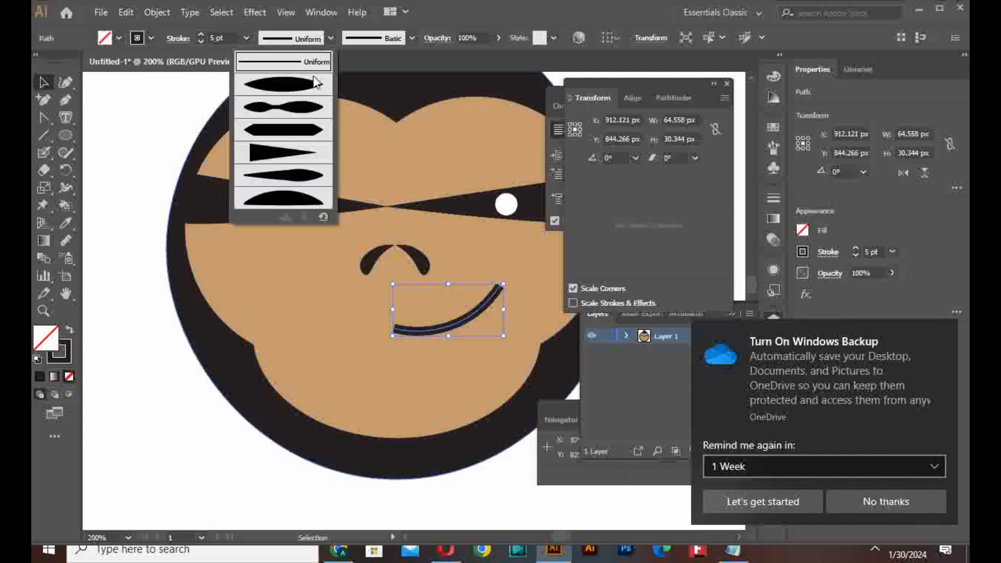
pyautogui.click(305, 175)
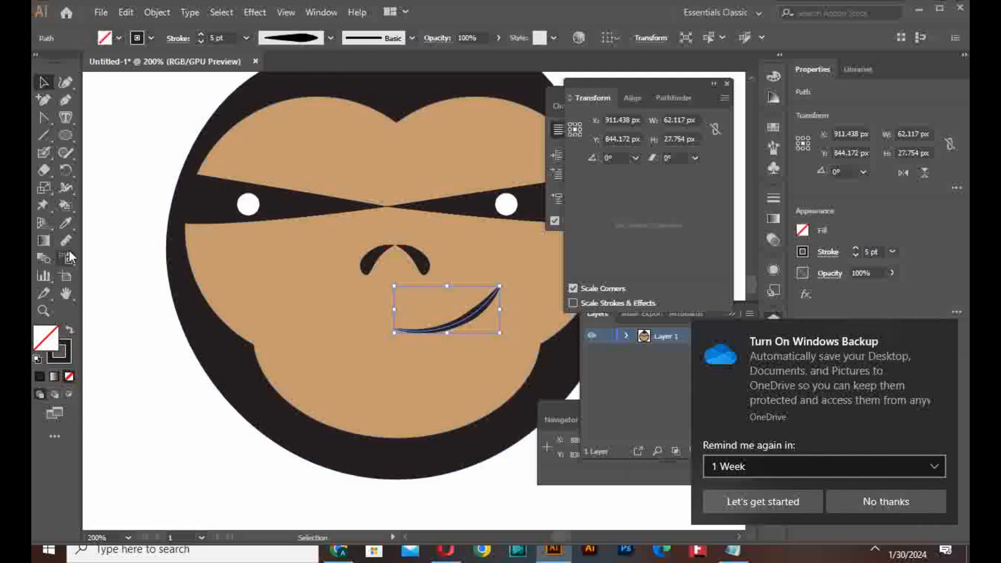
pyautogui.click(102, 240)
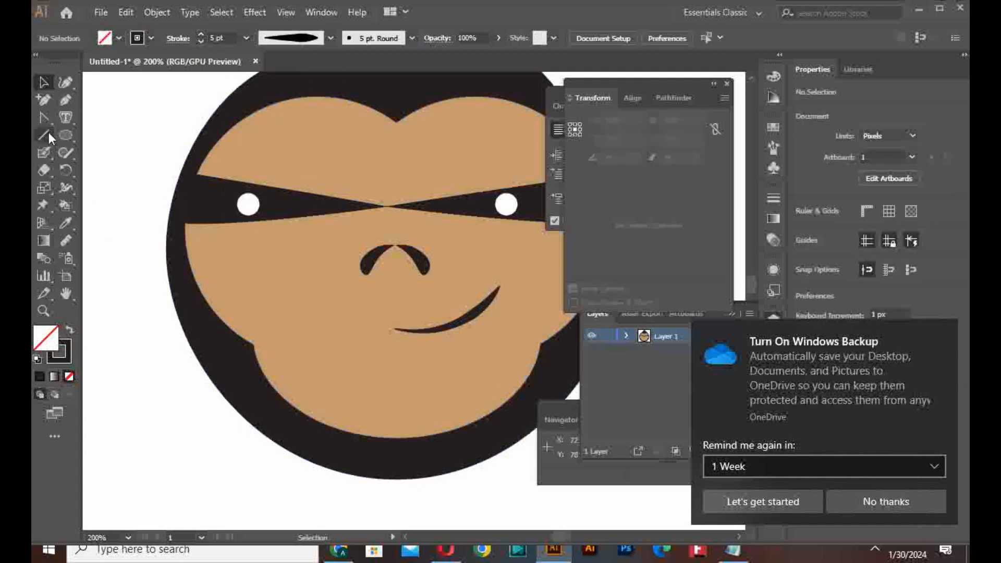
# Draw a short diagonal line about 12 by 12 px across the mouth's upper end with the Pen tool
pyautogui.click(65, 100)
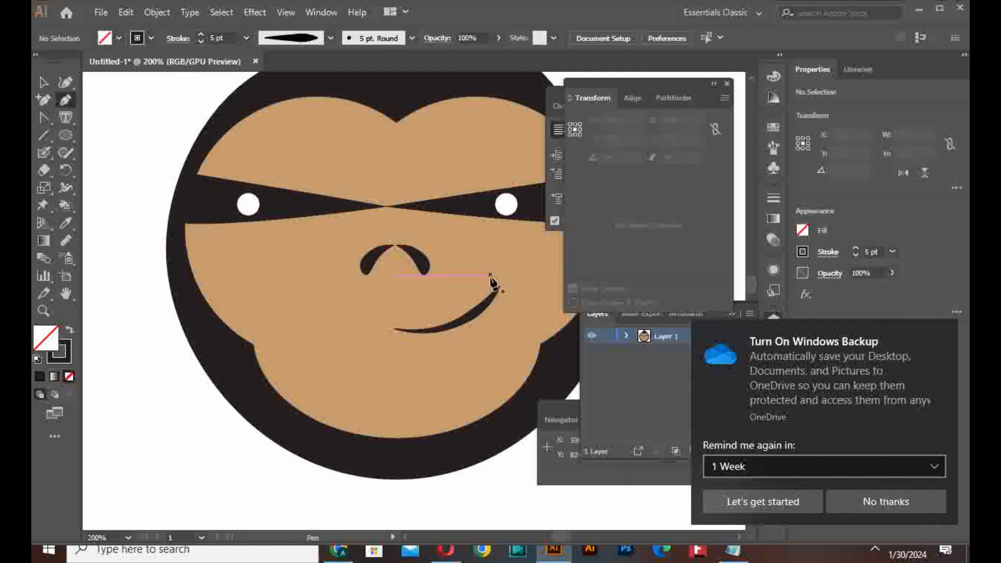
pyautogui.moveTo(490, 276); pyautogui.dragTo(509, 291)
pyautogui.click(44, 82)
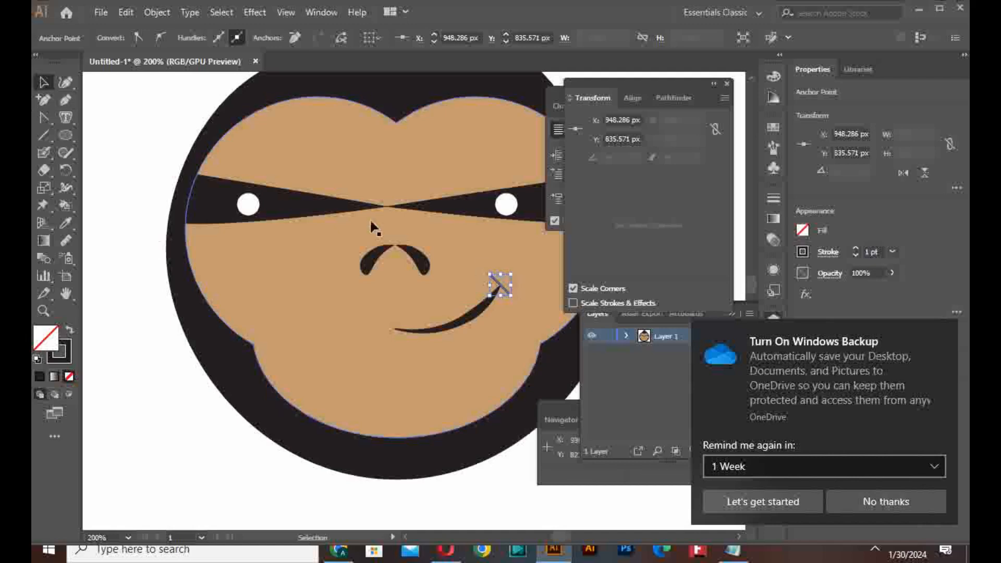
pyautogui.keyDown('alt'); pyautogui.scroll(3, 515, 287); pyautogui.keyUp('alt')
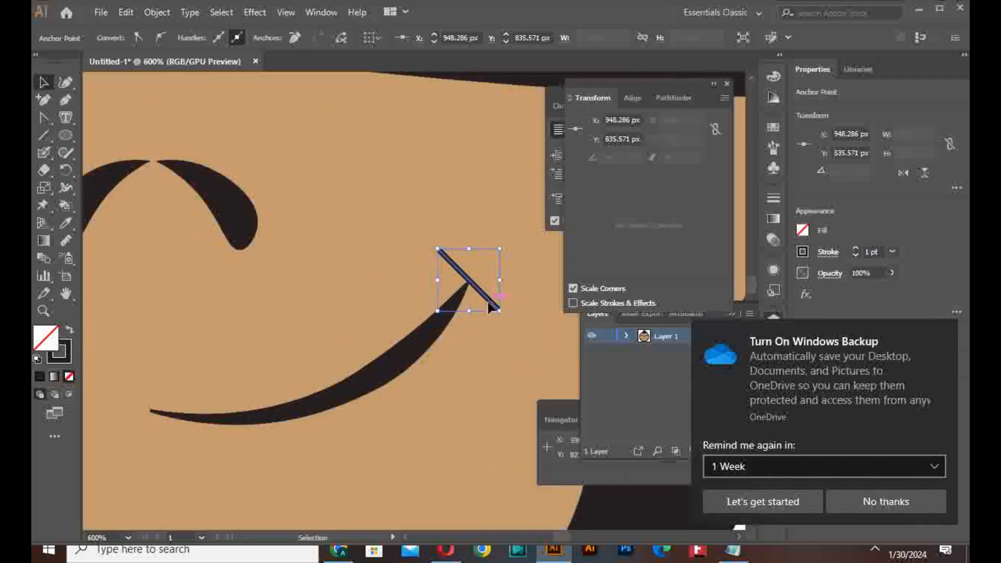
pyautogui.moveTo(490, 307); pyautogui.dragTo(489, 308)
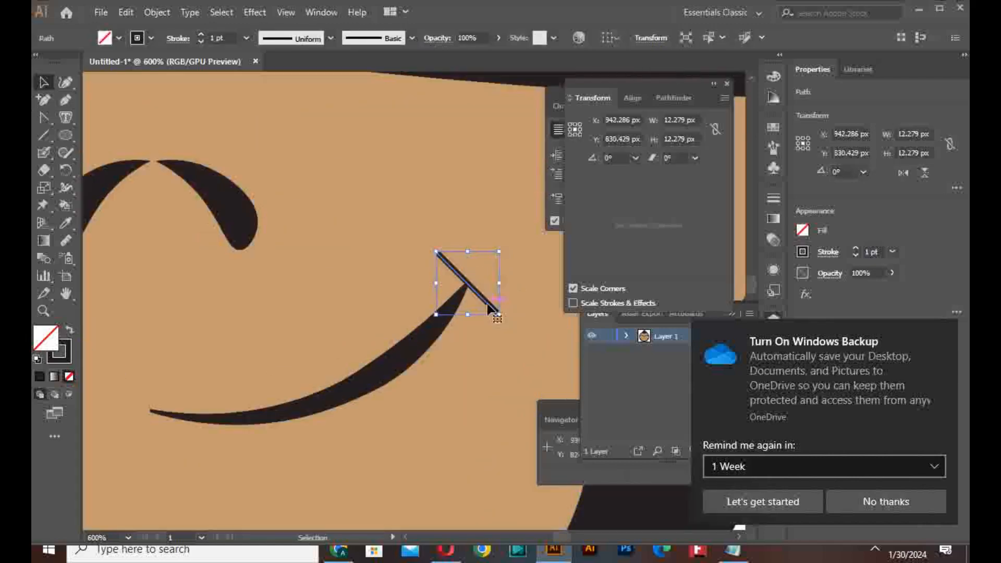
# Apply the symmetric lens-shaped width profile to the short diagonal line at the mouth corner and set its stroke to 1 pt
pyautogui.click(256, 41)
pyautogui.click(252, 128)
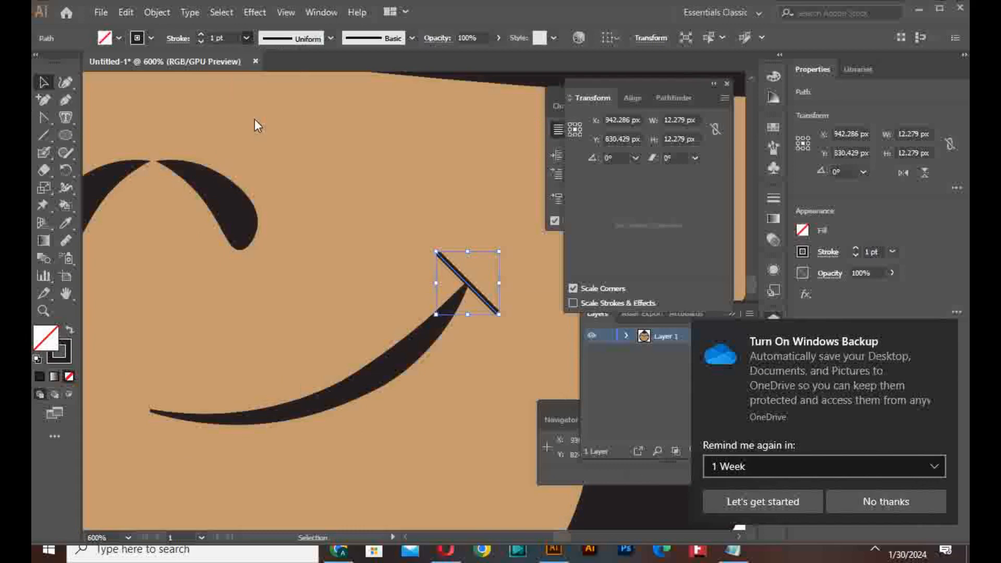
pyautogui.click(293, 40)
pyautogui.click(294, 81)
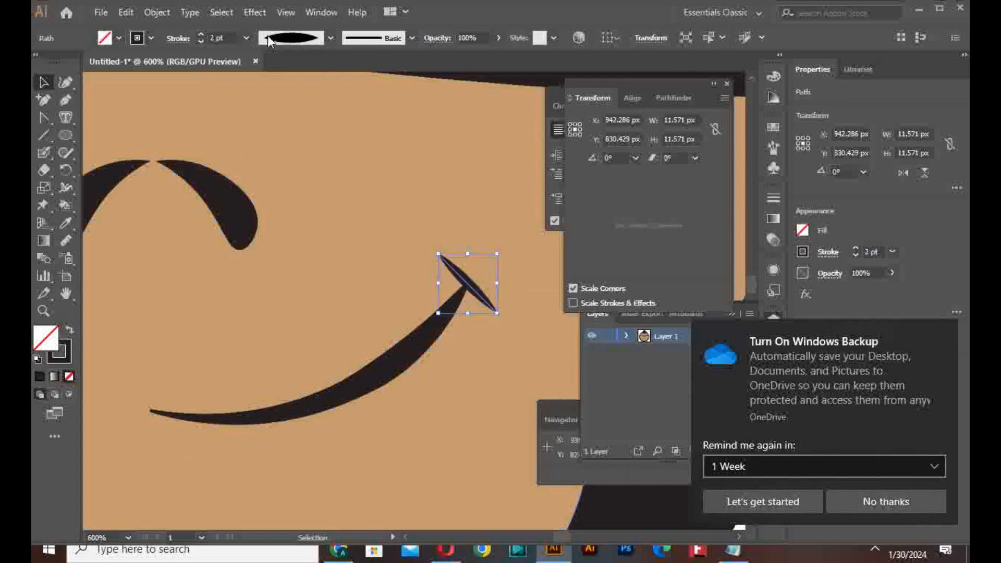
pyautogui.click(247, 39)
pyautogui.click(264, 96)
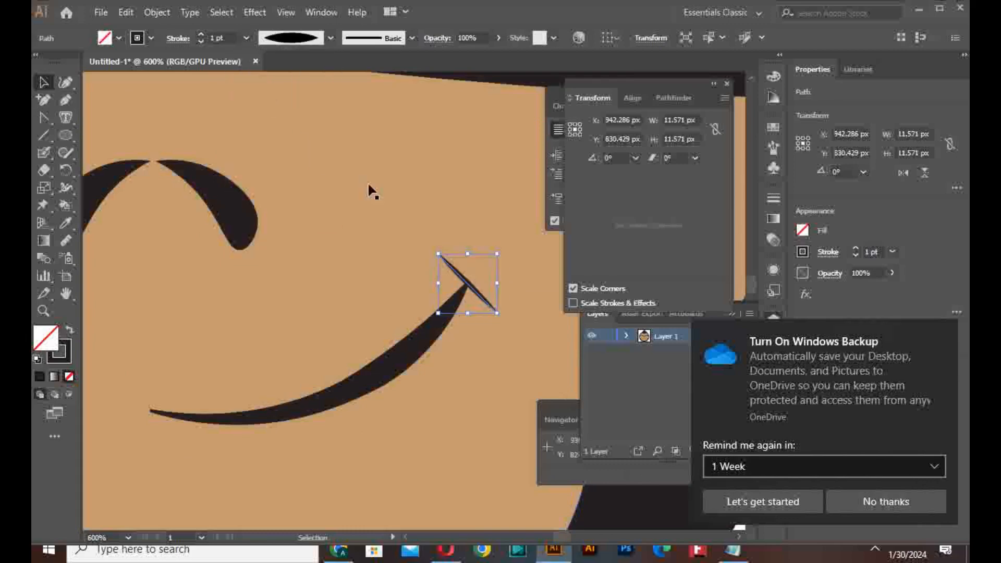
# Draw an upright ellipse of 42 by 85.5 px in the face's brown at the head's left edge and shift it slightly outward as an ear
pyautogui.click(390, 230)
pyautogui.scroll(-4, 449, 380)
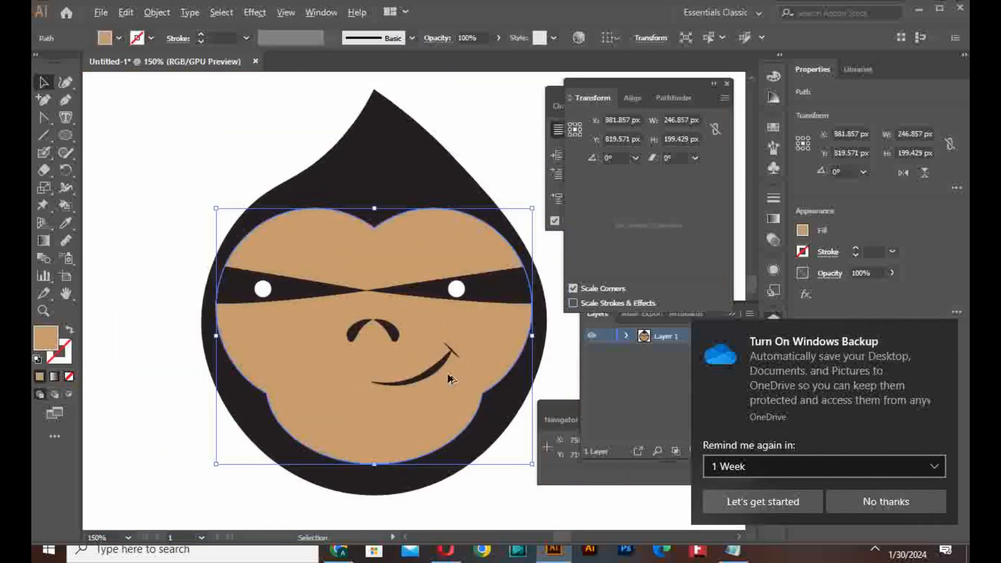
pyautogui.scroll(-1, 449, 380)
pyautogui.click(484, 461)
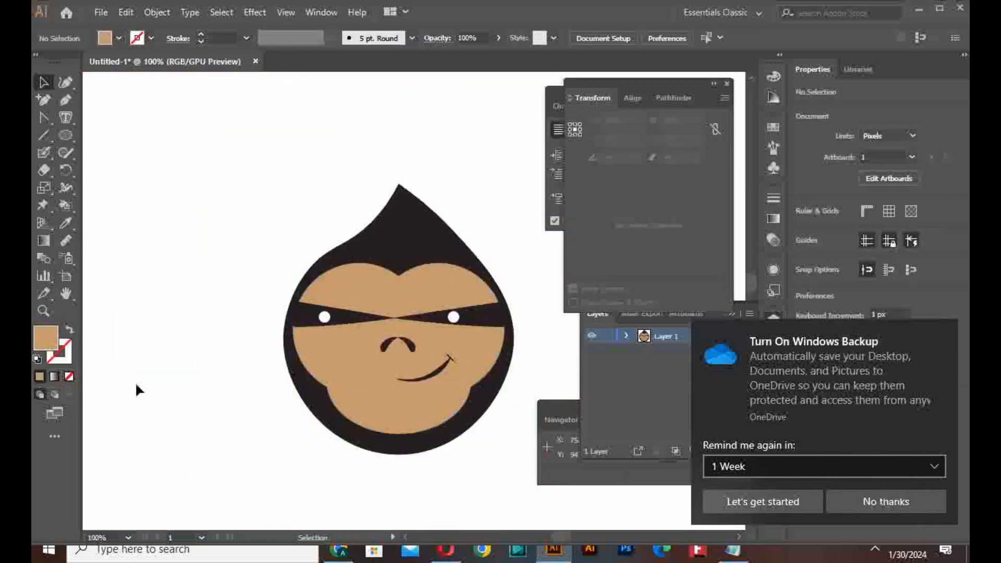
pyautogui.moveTo(274, 289); pyautogui.dragTo(310, 362)
pyautogui.click(44, 84)
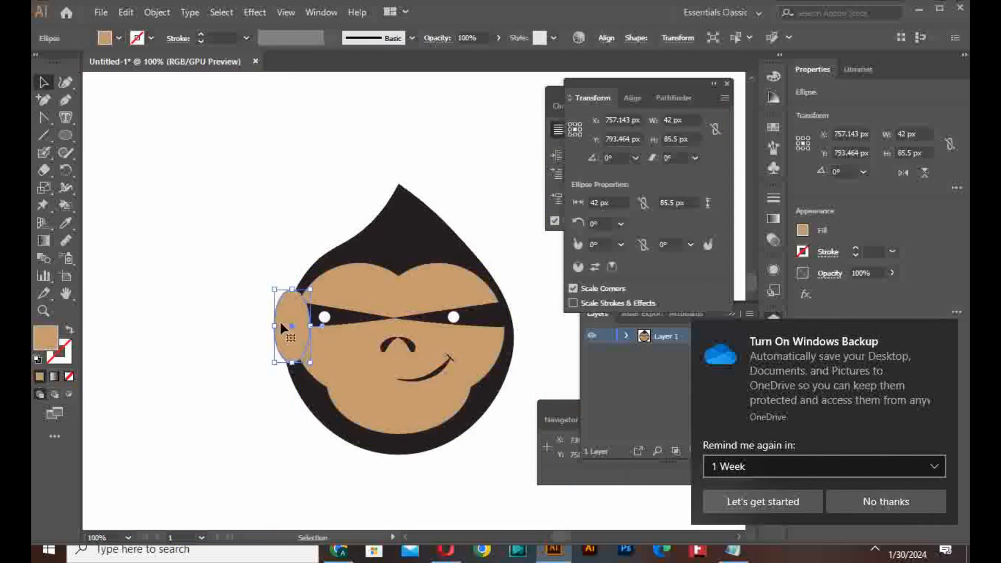
pyautogui.moveTo(281, 325); pyautogui.dragTo(274, 329)
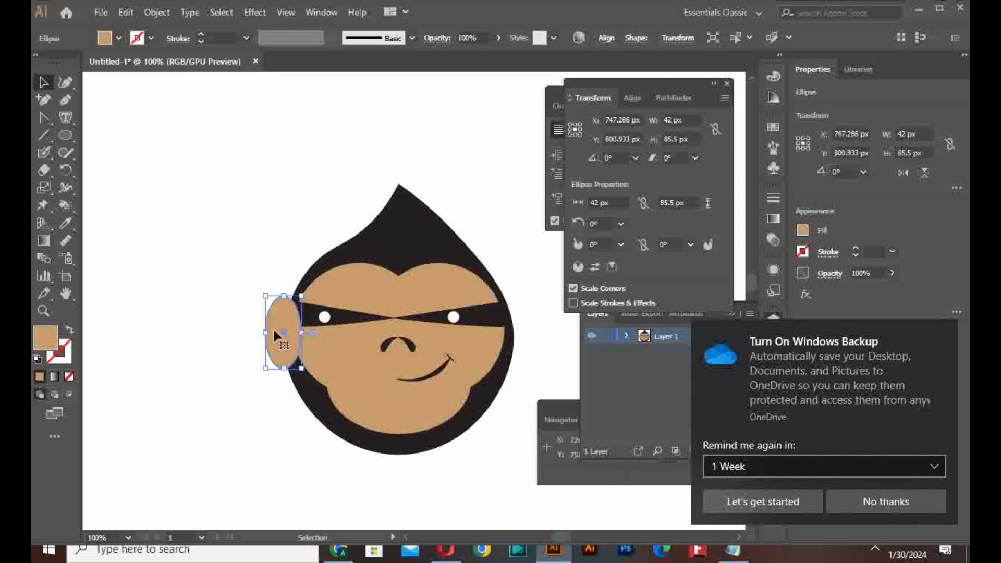
# Send the brown ear ellipse to the back, behind the black head shape
pyautogui.rightClick(273, 327)
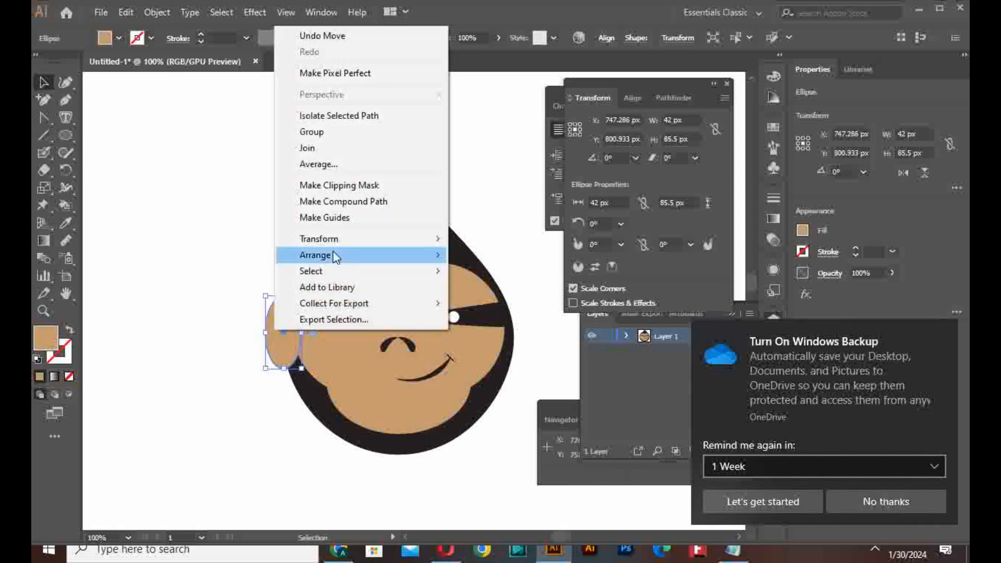
pyautogui.moveTo(330, 256)
pyautogui.click(502, 305)
pyautogui.click(254, 293)
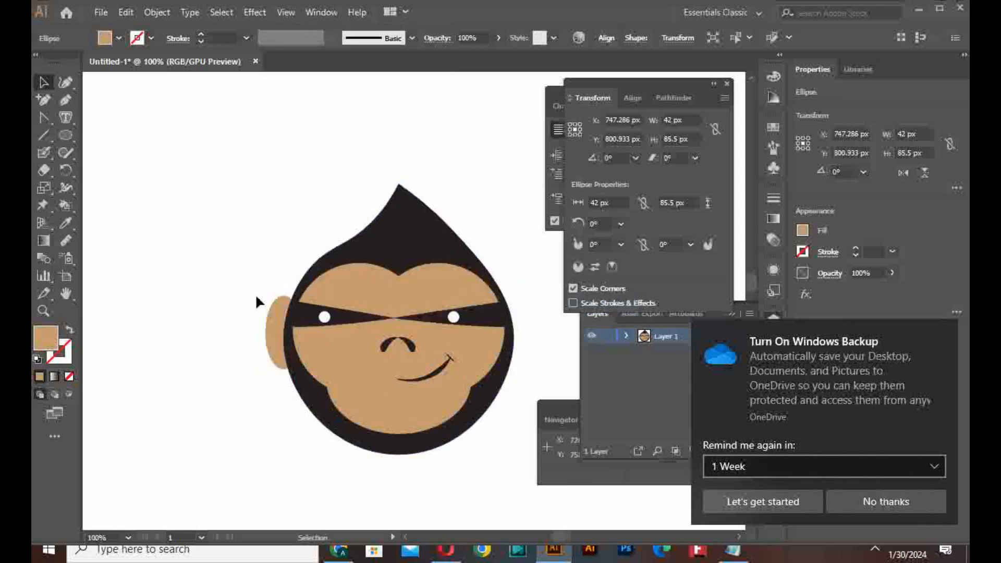
# Give the ear ellipse at the head's left edge a black 9 pt stroke
pyautogui.click(280, 315)
pyautogui.click(118, 37)
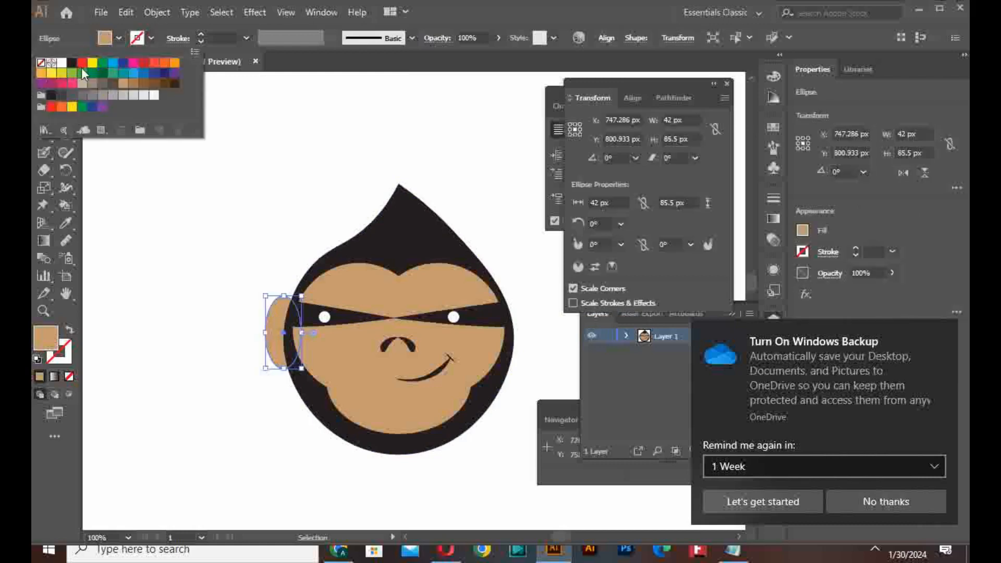
pyautogui.click(76, 63)
pyautogui.click(246, 37)
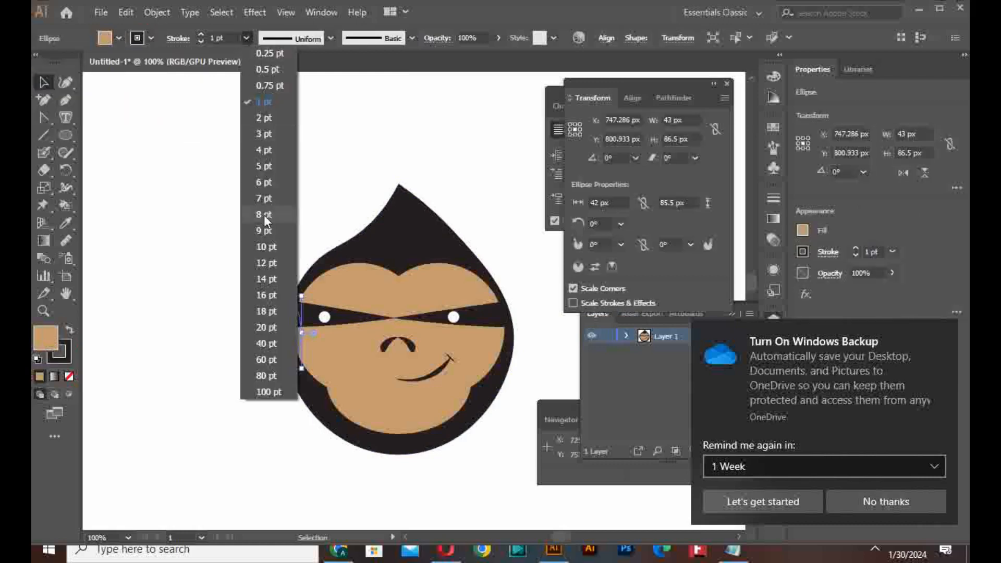
pyautogui.click(269, 233)
pyautogui.click(265, 228)
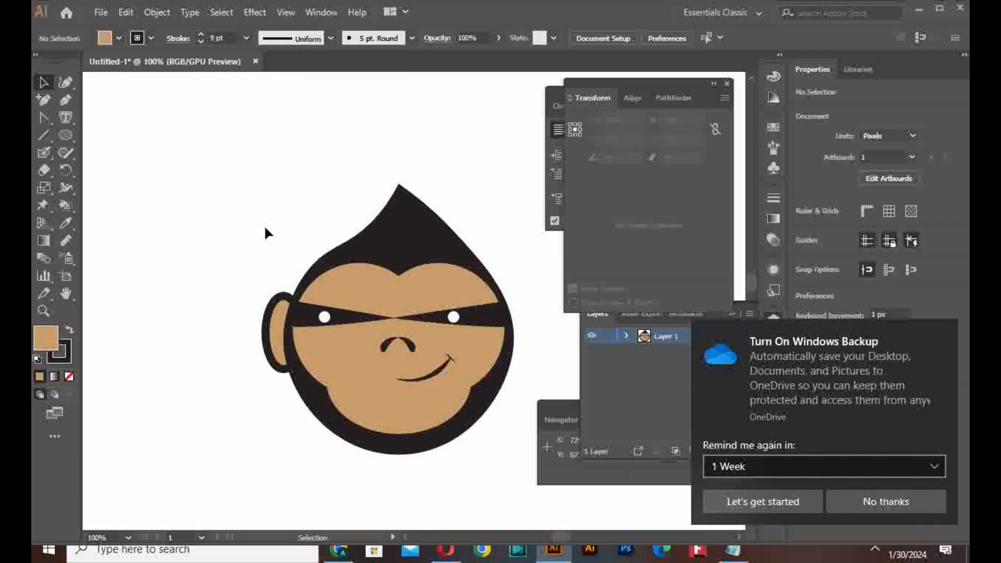
# Reflect a copy of the ear across the vertical axis and place it at the head's right edge
pyautogui.press('space')
pyautogui.moveTo(280, 258); pyautogui.dragTo(198, 213)
pyautogui.rightClick(195, 270)
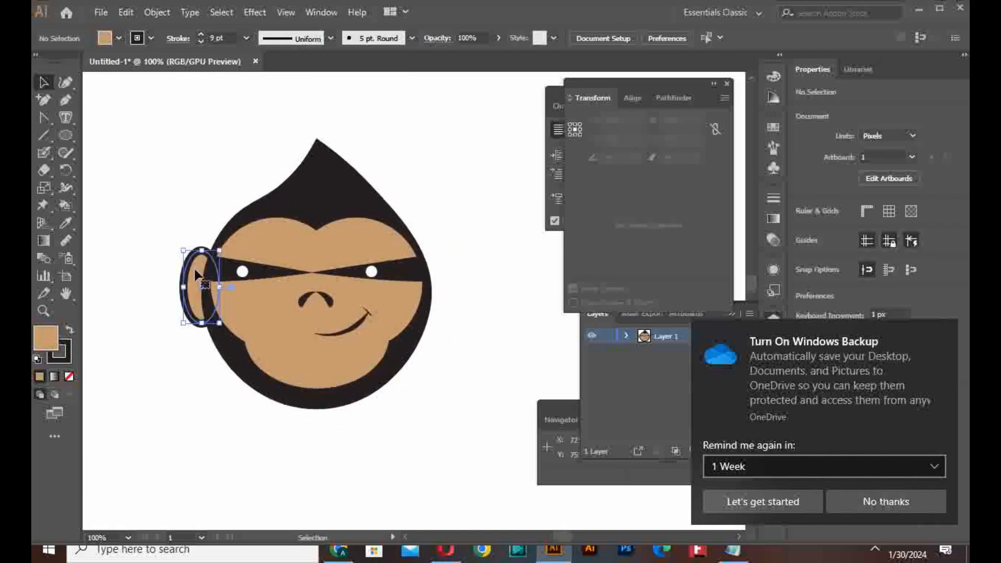
pyautogui.moveTo(324, 442)
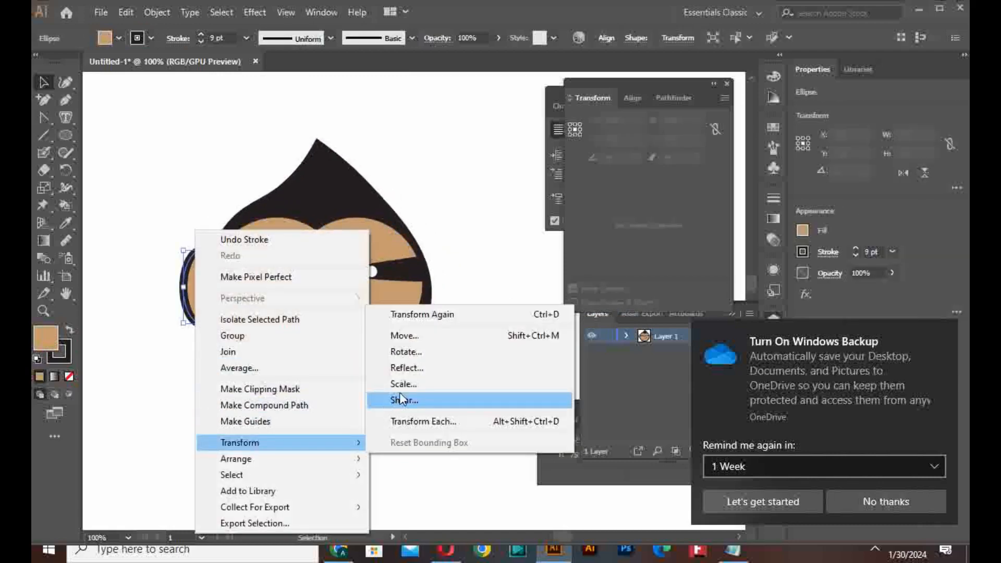
pyautogui.click(414, 368)
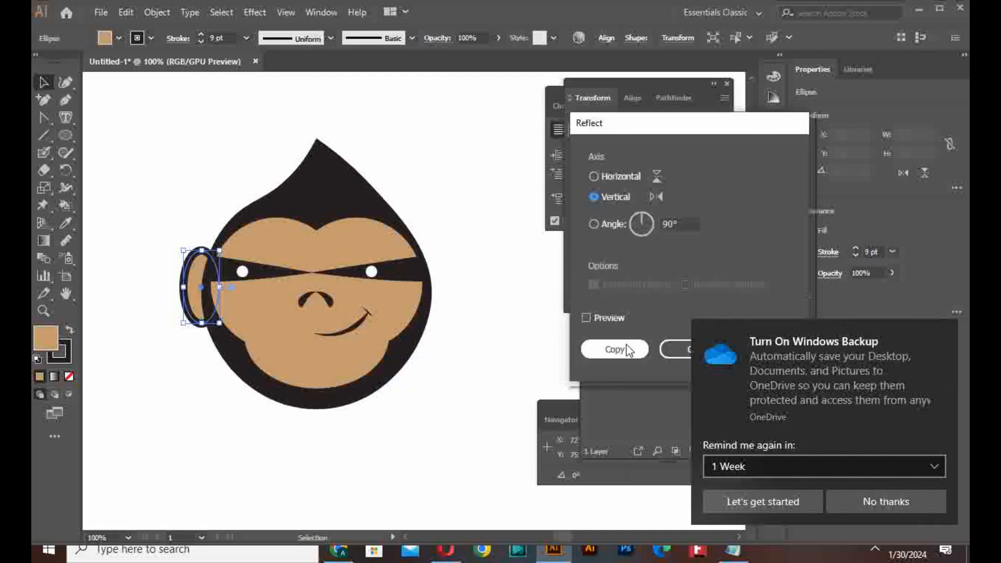
pyautogui.click(624, 348)
pyautogui.moveTo(202, 283); pyautogui.dragTo(428, 283)
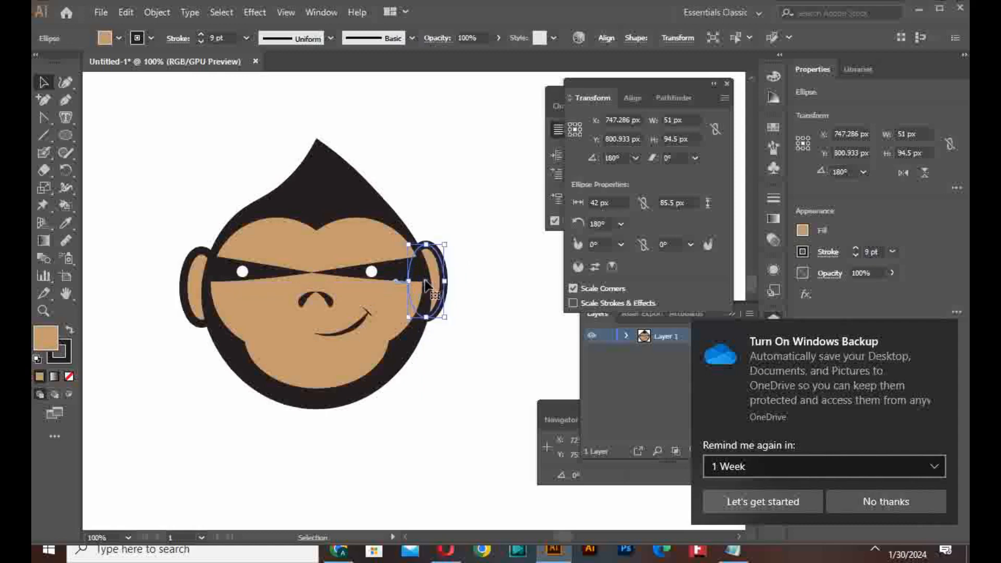
pyautogui.click(470, 330)
# Group all parts of the ape head
pyautogui.scroll(-2, 471, 333)
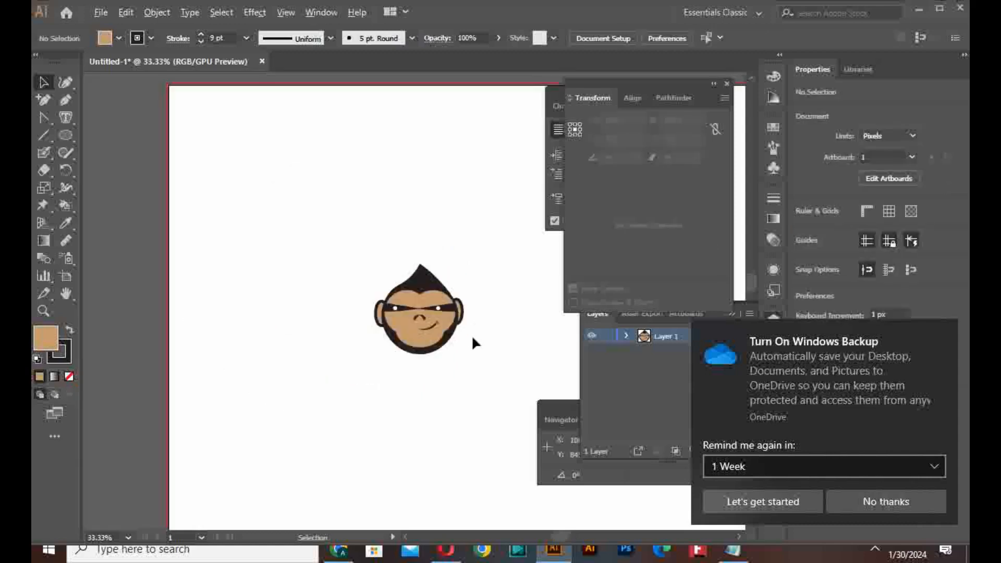
pyautogui.scroll(1, 474, 349)
pyautogui.press('space')
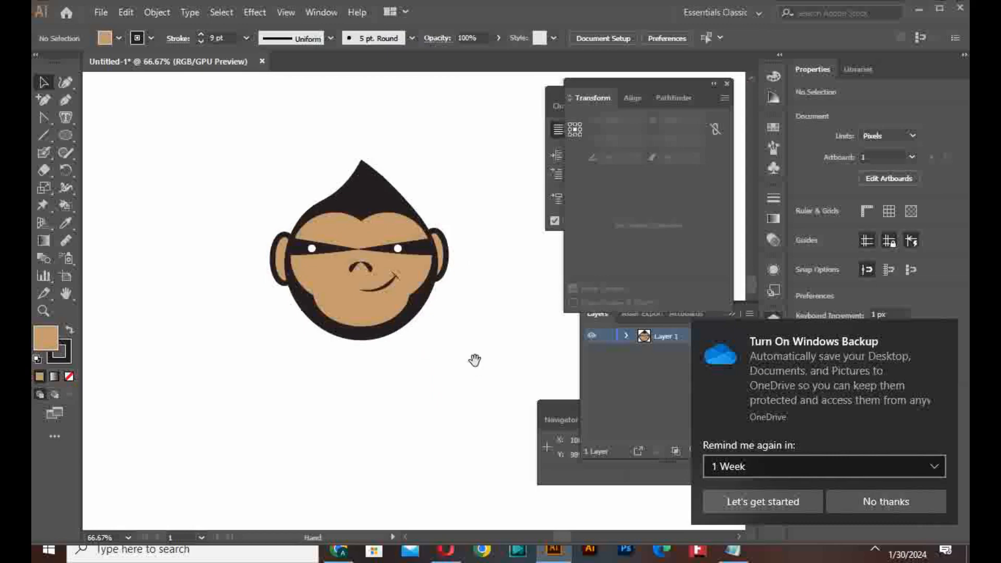
pyautogui.moveTo(475, 359); pyautogui.dragTo(447, 351)
pyautogui.moveTo(443, 173); pyautogui.dragTo(256, 347)
pyautogui.rightClick(285, 291)
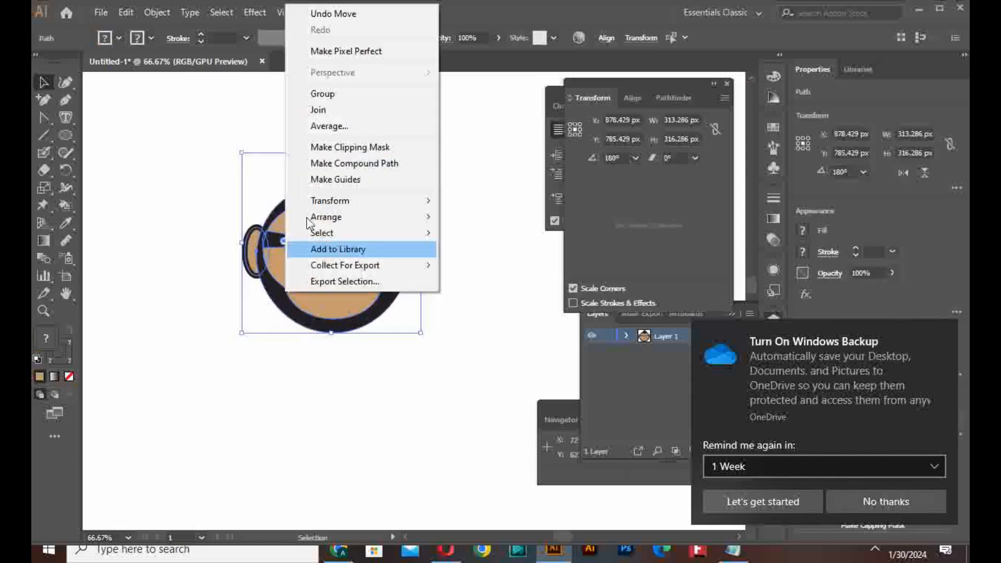
pyautogui.click(324, 92)
# Place a duplicate of the grouped ape head to the right of the original
pyautogui.click(472, 280)
pyautogui.scroll(-3, 472, 278)
pyautogui.press('space')
pyautogui.moveTo(448, 311); pyautogui.dragTo(399, 289)
pyautogui.scroll(2, 399, 291)
pyautogui.scroll(1, 397, 294)
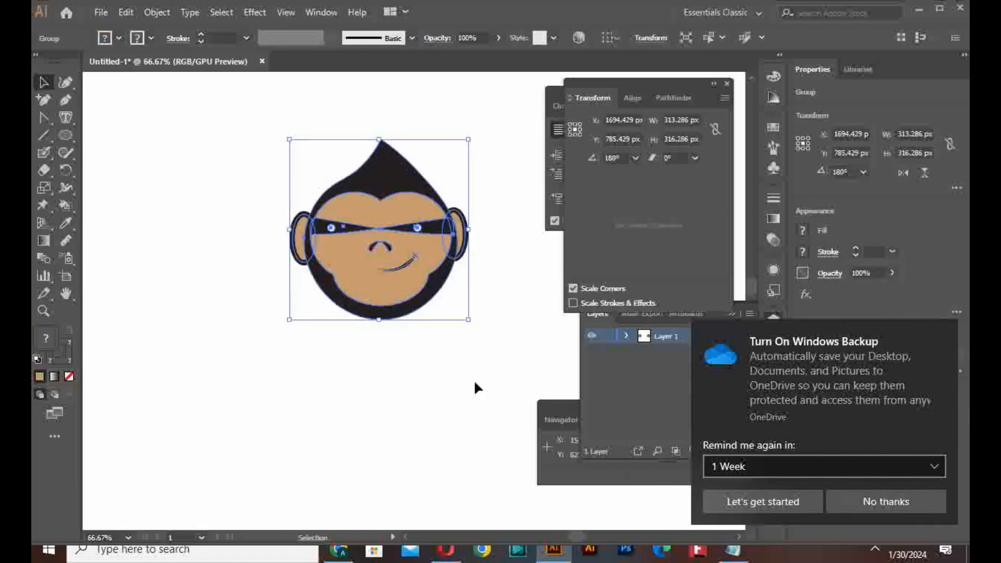
pyautogui.click(467, 365)
# Ungroup the duplicated head and delete the black eye band from its face
pyautogui.rightClick(451, 309)
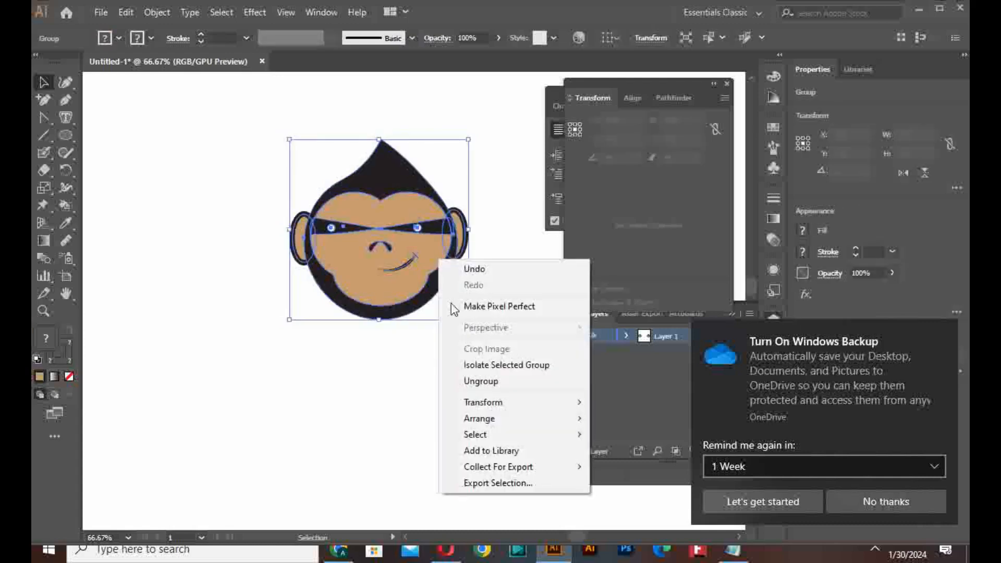
pyautogui.click(472, 380)
pyautogui.click(470, 374)
pyautogui.click(430, 232)
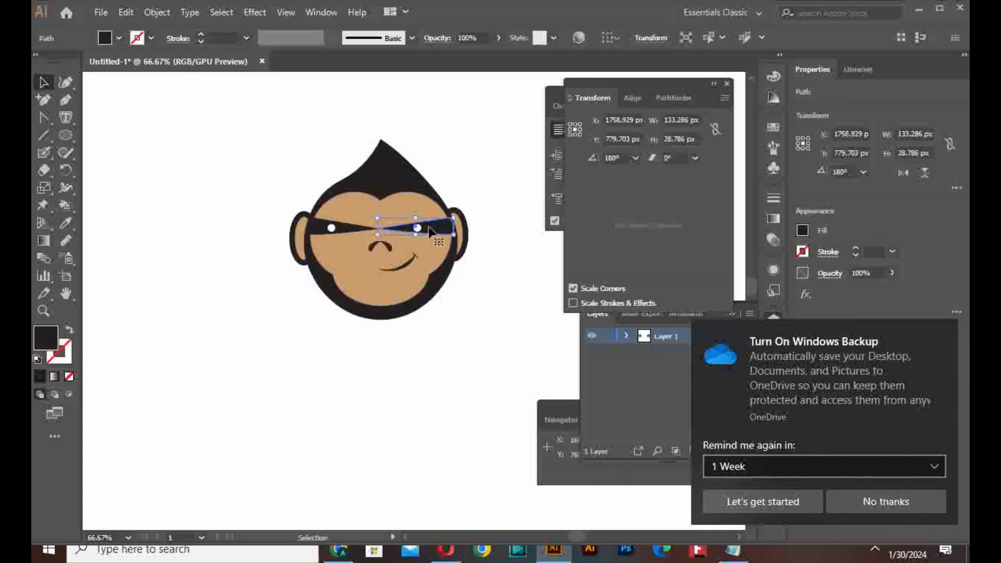
pyautogui.press('Delete')
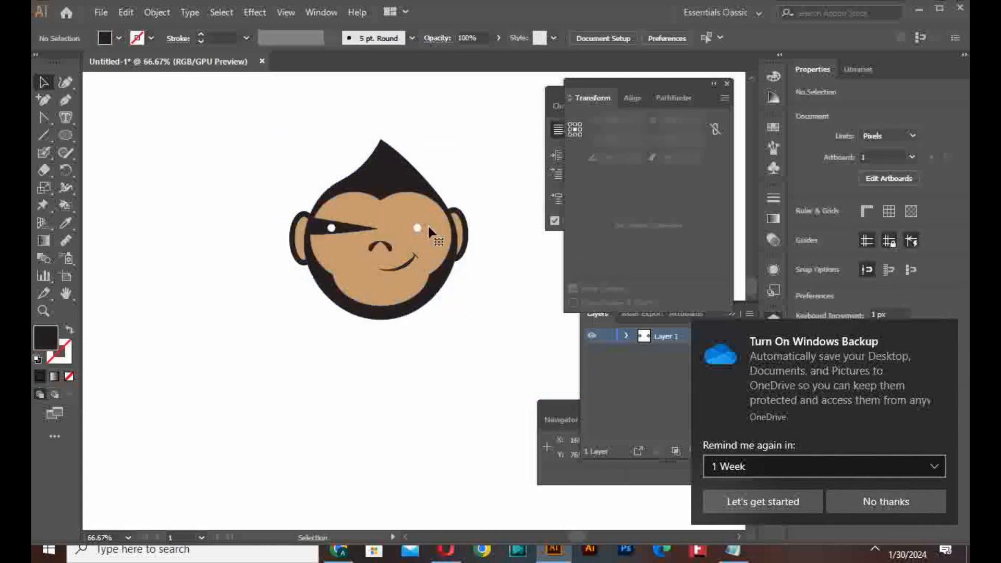
# Delete the white eye circle on the left side of the duplicated face
pyautogui.click(330, 228)
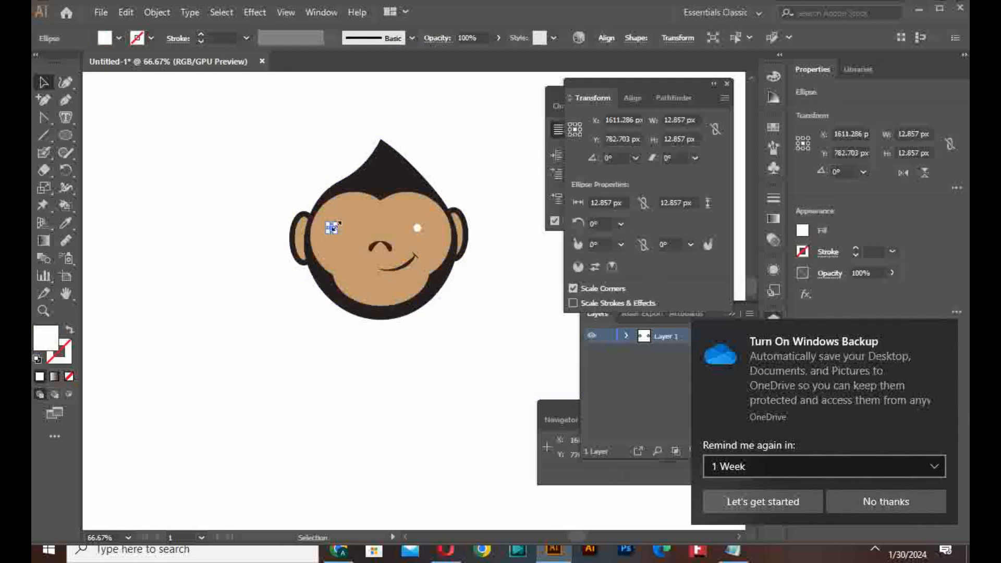
pyautogui.scroll(1, 329, 228)
pyautogui.scroll(1, 332, 229)
pyautogui.scroll(-2, 332, 228)
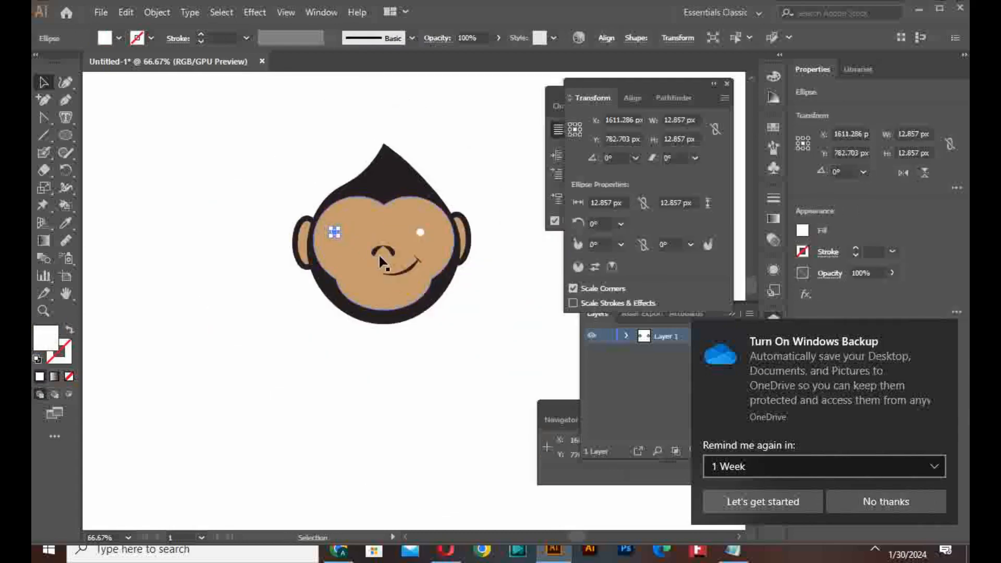
pyautogui.press('Delete')
# Enlarge the remaining eye circle on the duplicated face to about 22.8 px and fill it black
pyautogui.click(418, 230)
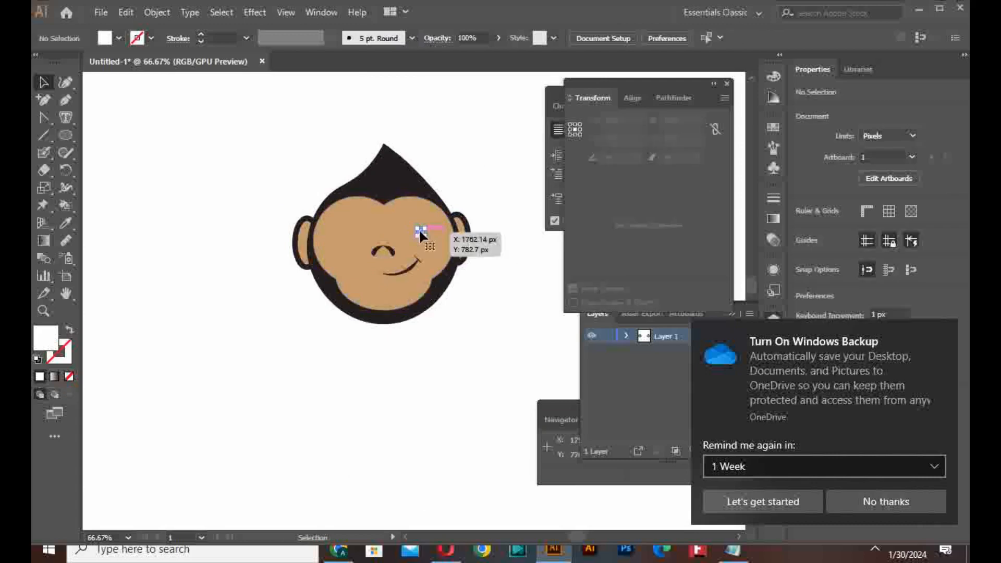
pyautogui.scroll(2, 418, 229)
pyautogui.moveTo(430, 243); pyautogui.dragTo(438, 249)
pyautogui.click(116, 44)
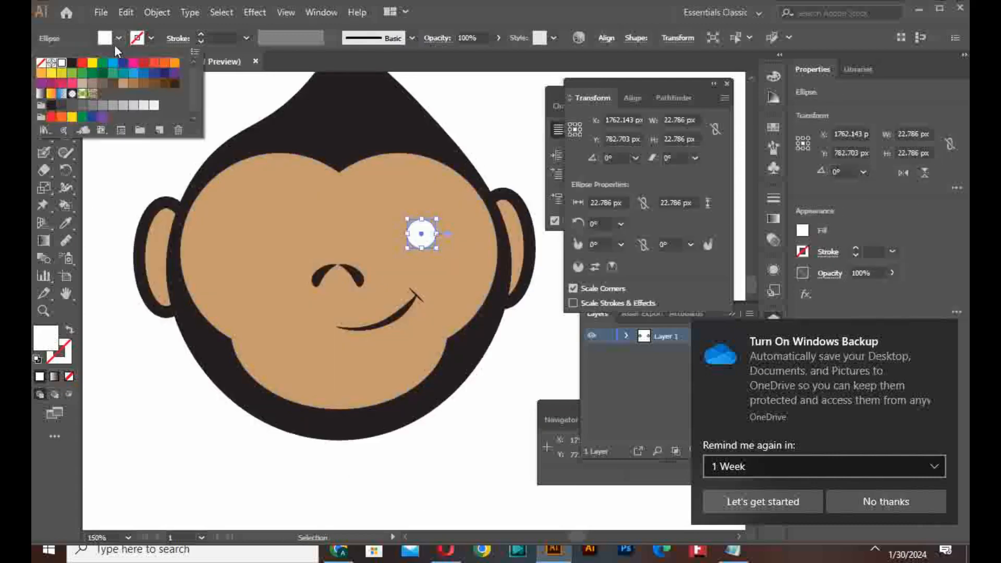
pyautogui.click(72, 62)
pyautogui.click(471, 112)
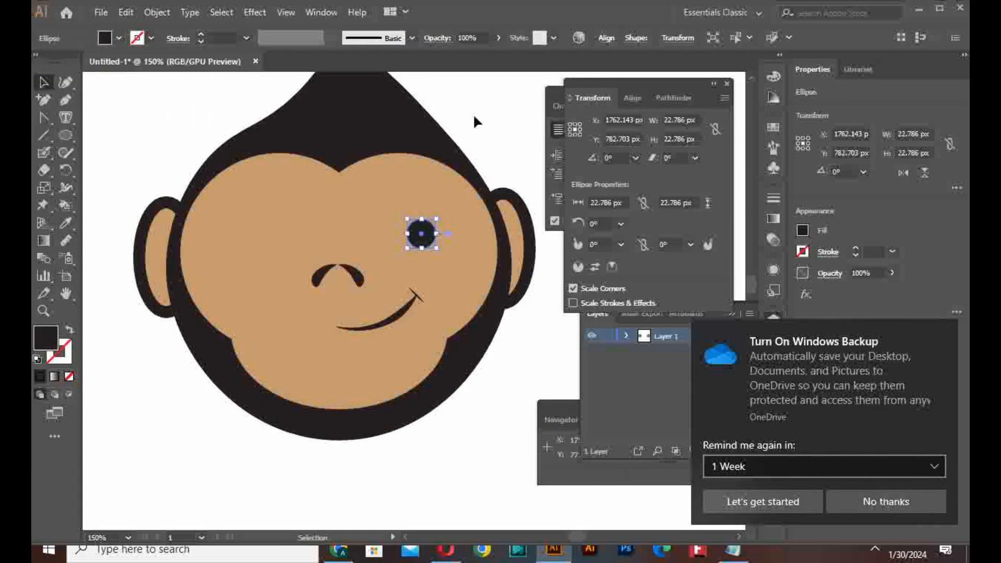
# Paste a copy of the black eye circle in front of the original
pyautogui.press('a')
pyautogui.press('v')
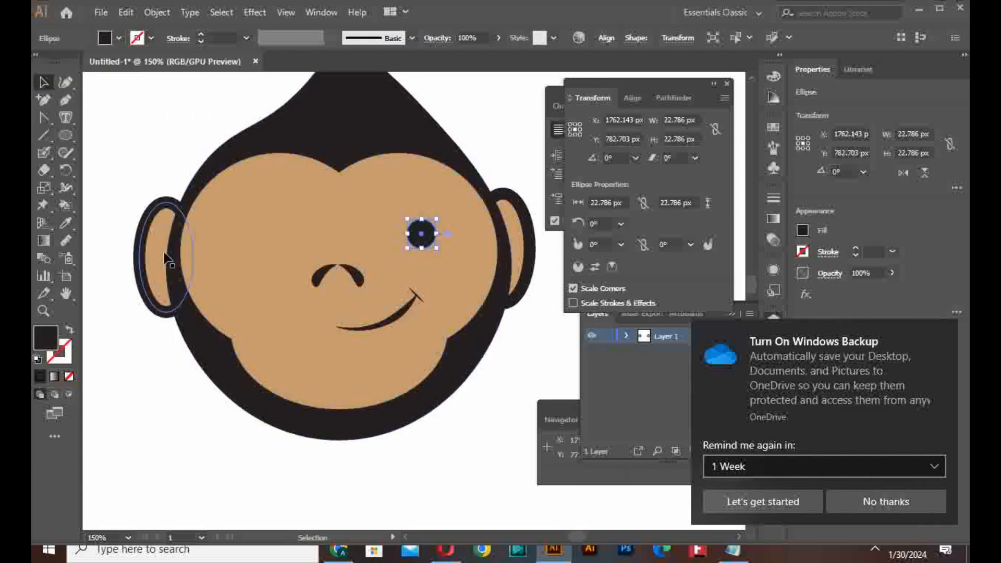
pyautogui.click(137, 13)
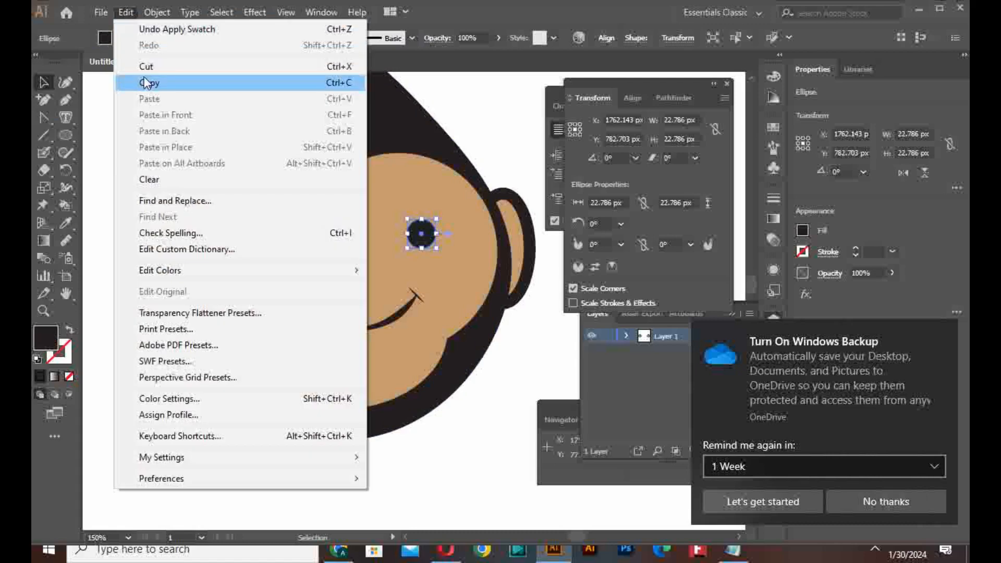
pyautogui.click(149, 83)
pyautogui.click(129, 13)
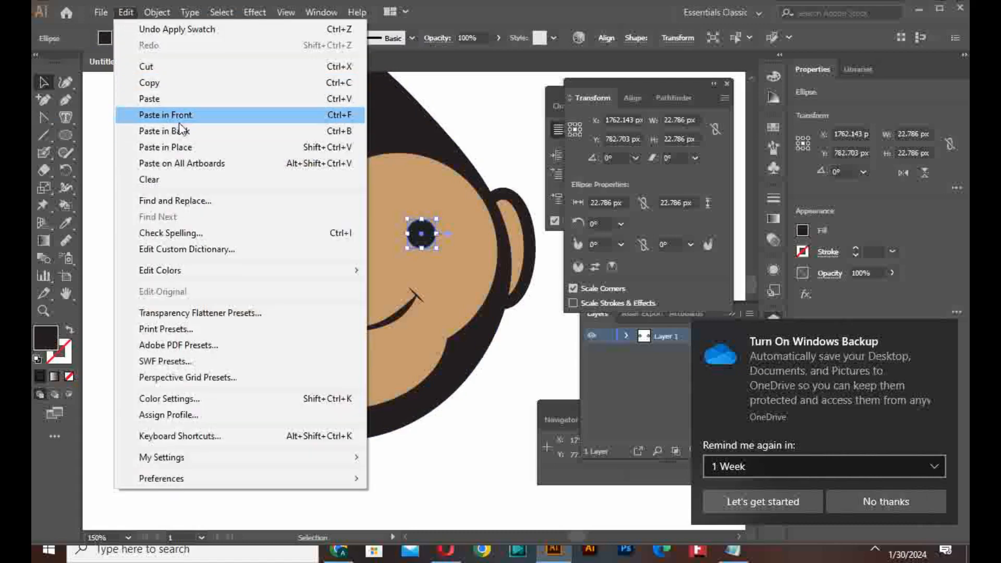
pyautogui.click(165, 114)
# Shrink the copied circle to about 7 px, place it near the eye's inner edge and fill it white
pyautogui.scroll(4, 442, 256)
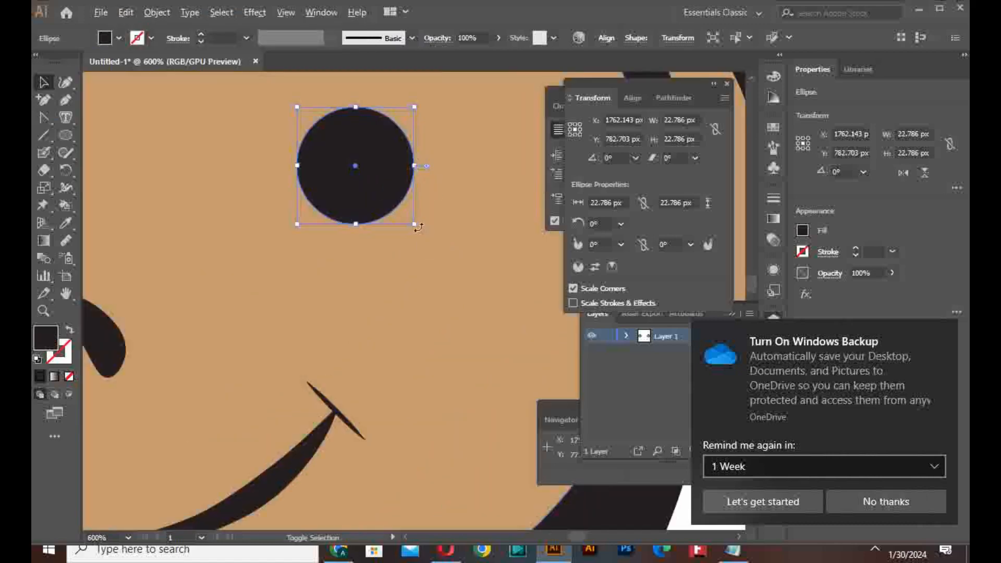
pyautogui.moveTo(418, 228); pyautogui.dragTo(323, 174)
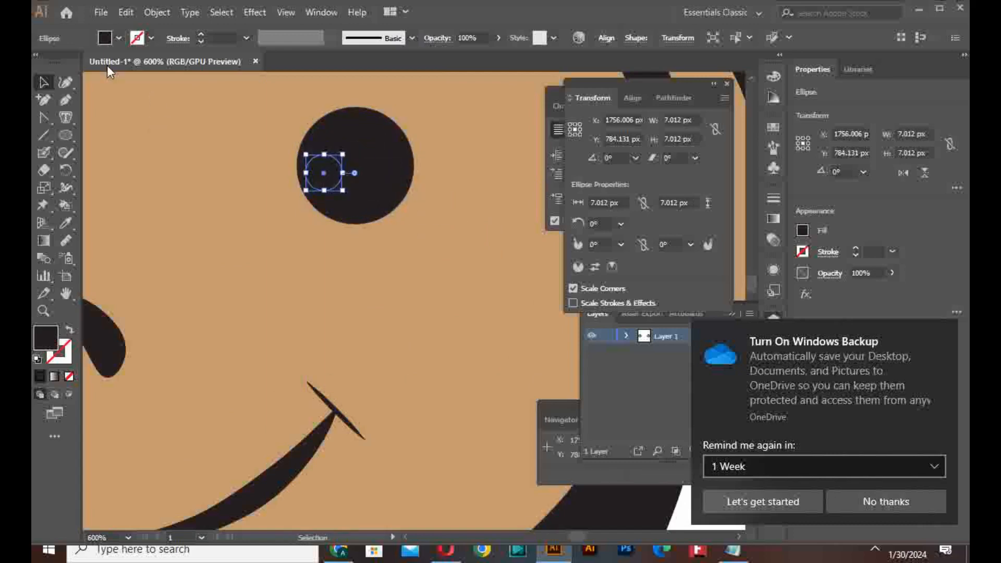
pyautogui.click(118, 38)
pyautogui.click(58, 61)
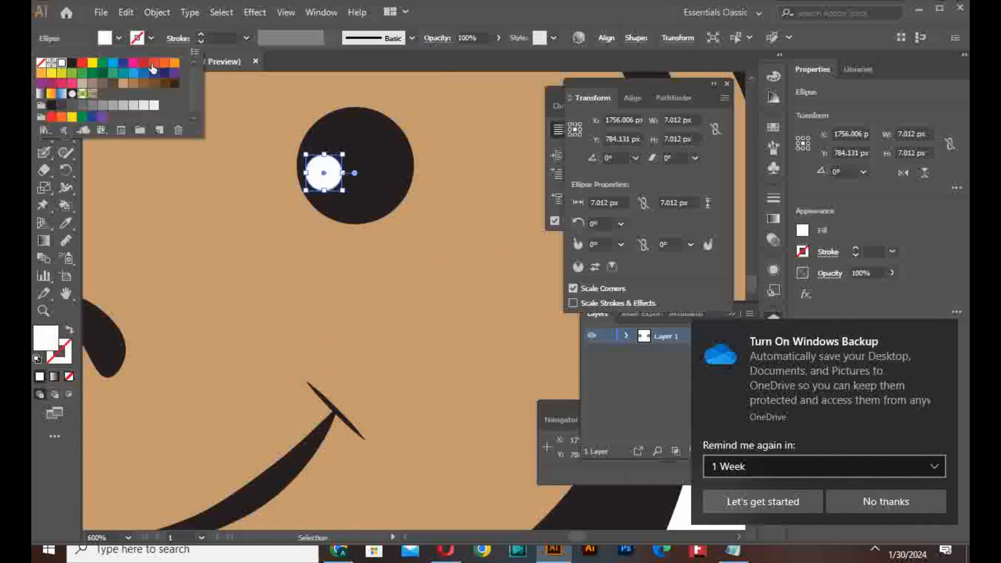
# Duplicate the eye with its highlight onto the face's left side and rotate it about 167° so the highlight faces the nose
pyautogui.keyDown('shift'); pyautogui.click(397, 168); pyautogui.keyUp('shift')
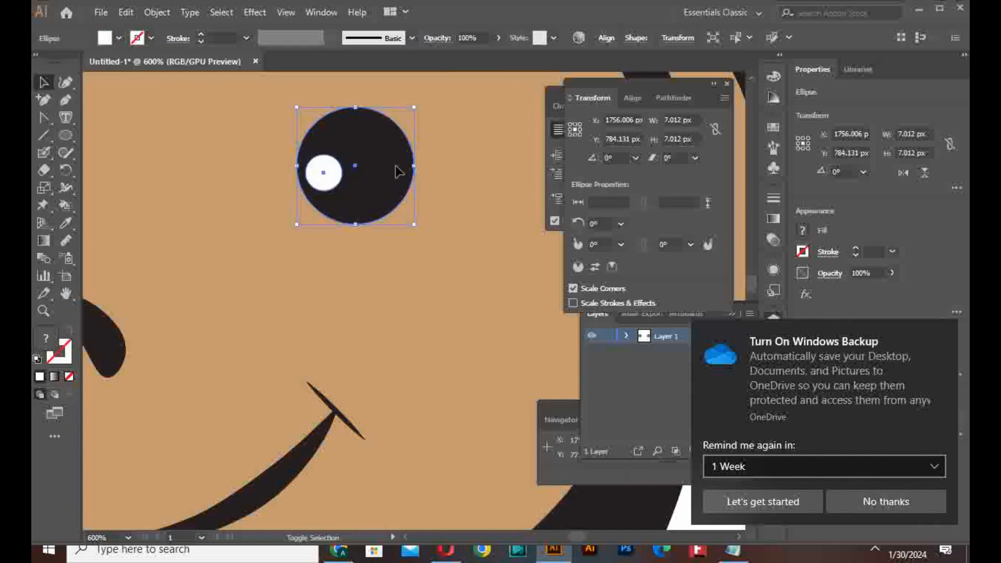
pyautogui.scroll(1, 397, 168)
pyautogui.scroll(-4, 397, 168)
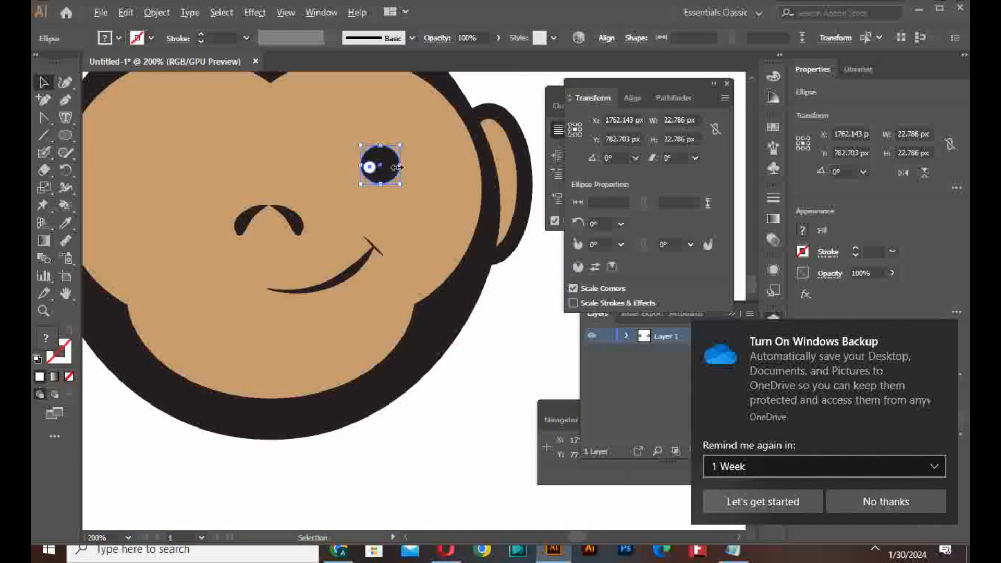
pyautogui.moveTo(381, 168); pyautogui.dragTo(150, 176)
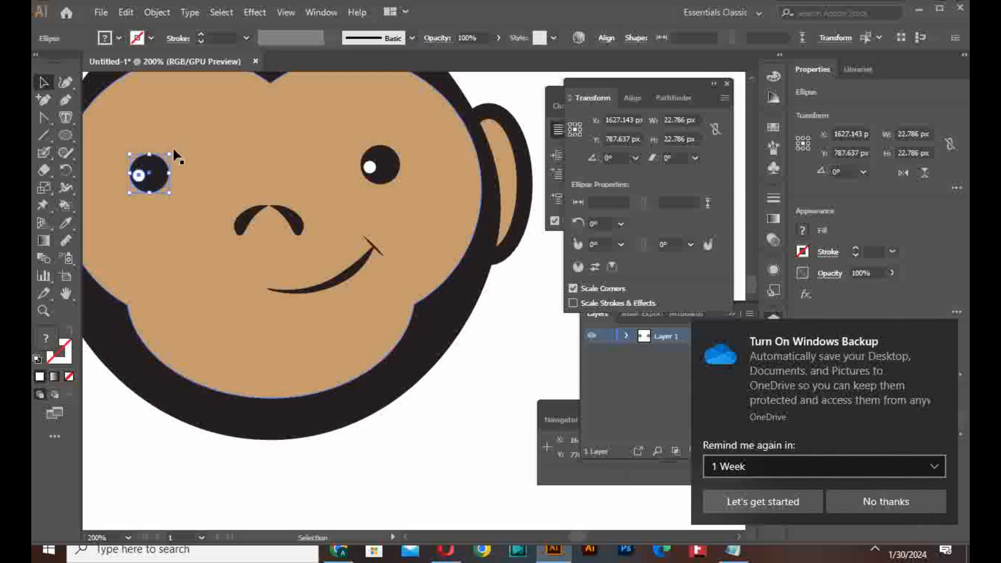
pyautogui.moveTo(175, 148); pyautogui.dragTo(123, 189)
pyautogui.click(508, 297)
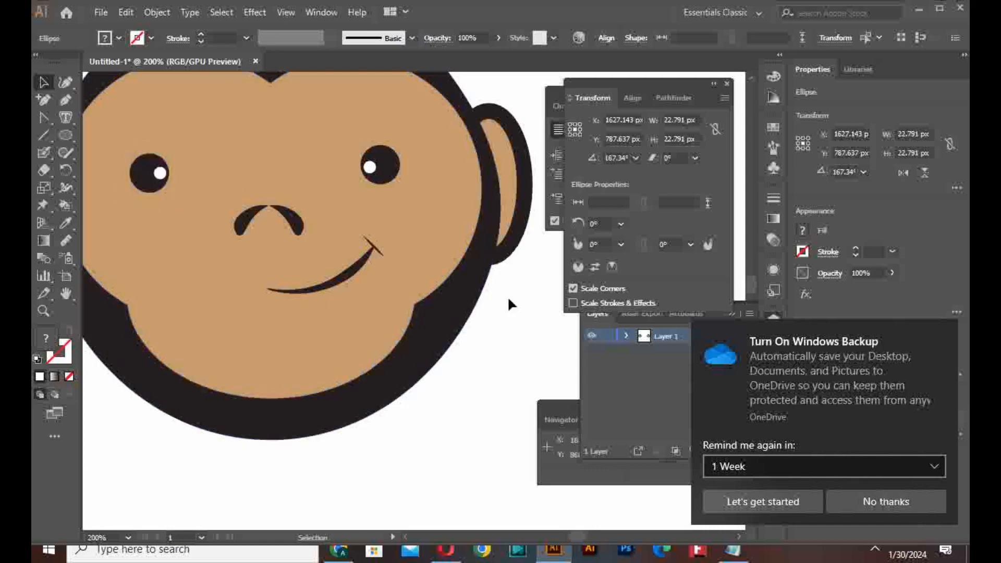
# Group all parts of the duplicated ape head with the round black eyes
pyautogui.scroll(-2, 508, 298)
pyautogui.scroll(1, 508, 297)
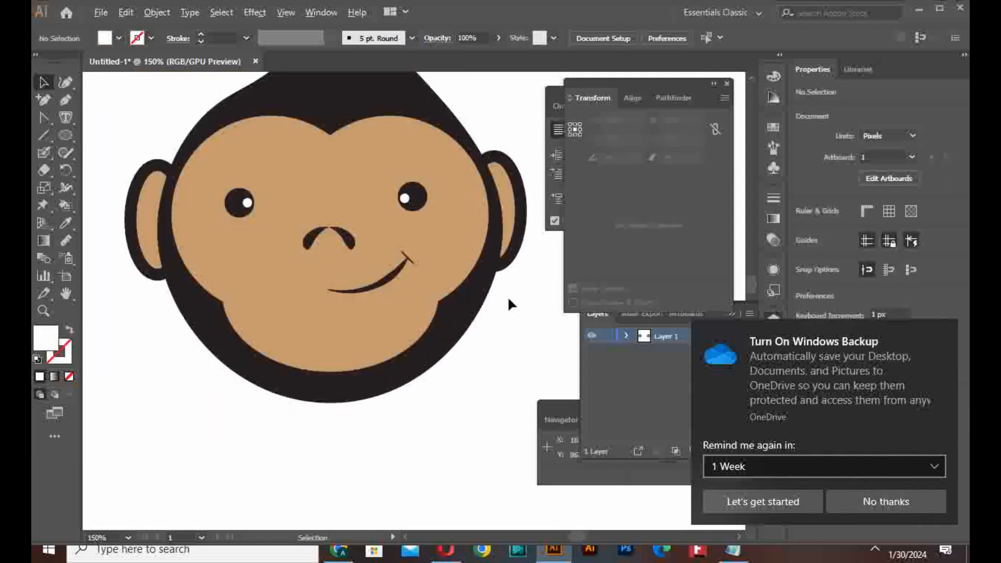
pyautogui.scroll(-3, 530, 341)
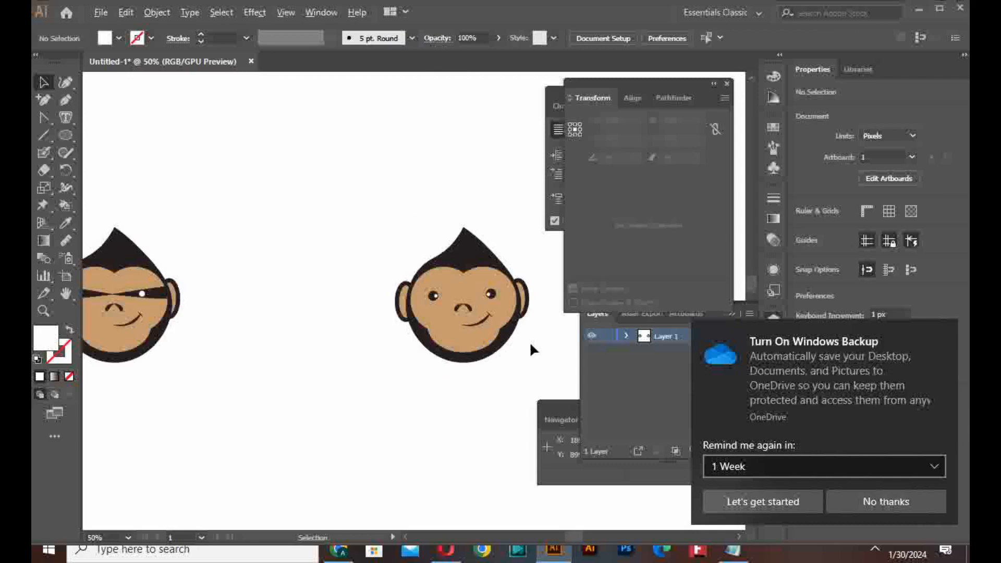
pyautogui.scroll(-1, 530, 345)
pyautogui.scroll(1, 532, 347)
pyautogui.scroll(-1, 533, 349)
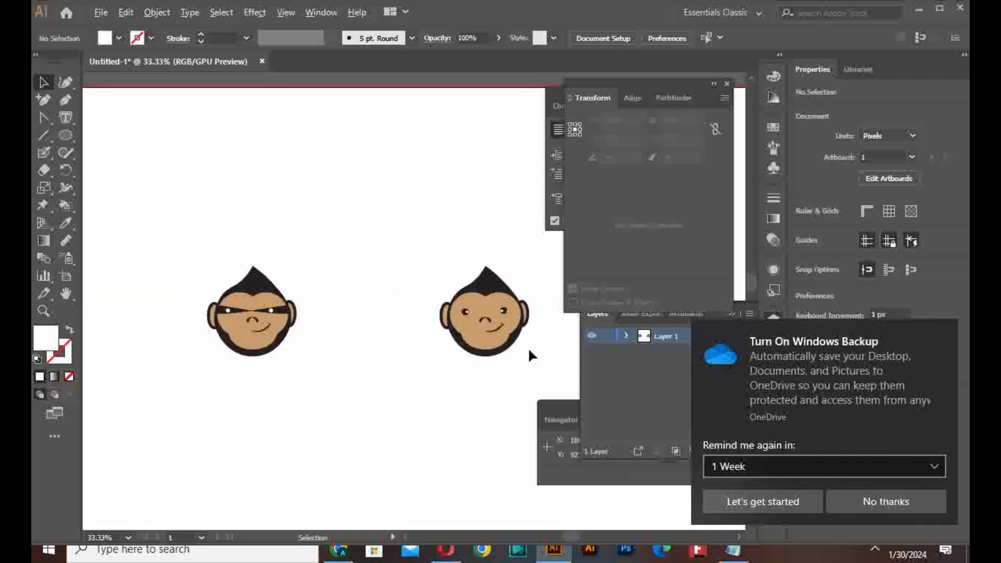
pyautogui.moveTo(426, 253); pyautogui.dragTo(536, 357)
pyautogui.rightClick(536, 358)
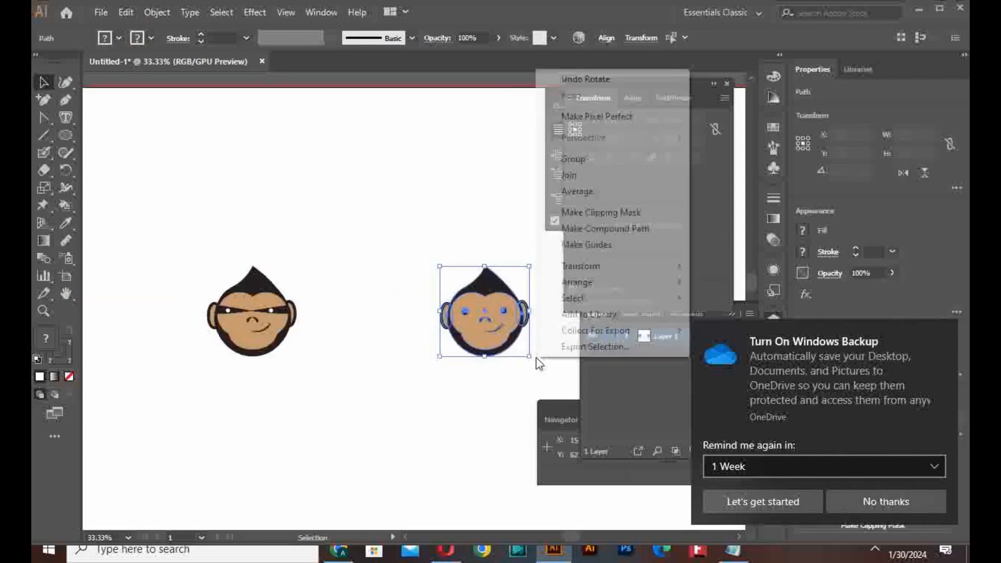
pyautogui.click(588, 163)
pyautogui.click(488, 213)
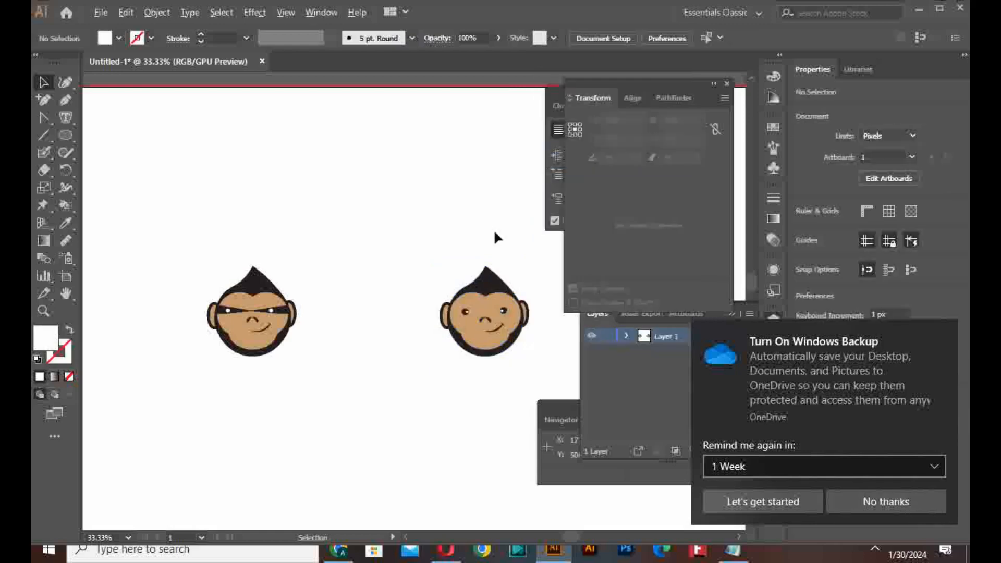
# Move the ape head with the eye band closer to the round-eyed head
pyautogui.scroll(-1, 493, 230)
pyautogui.scroll(2, 523, 308)
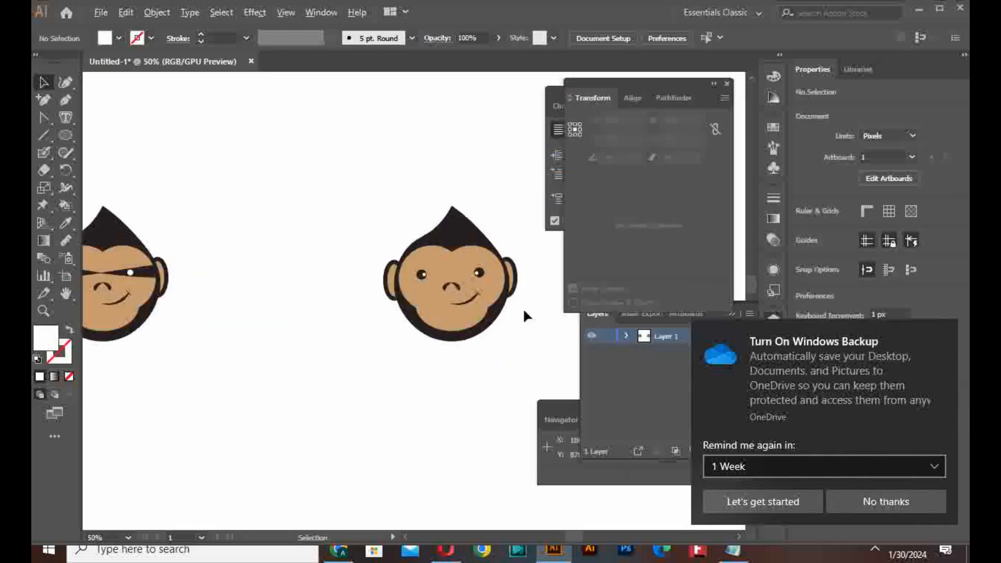
pyautogui.moveTo(150, 292); pyautogui.dragTo(281, 299)
pyautogui.click(361, 377)
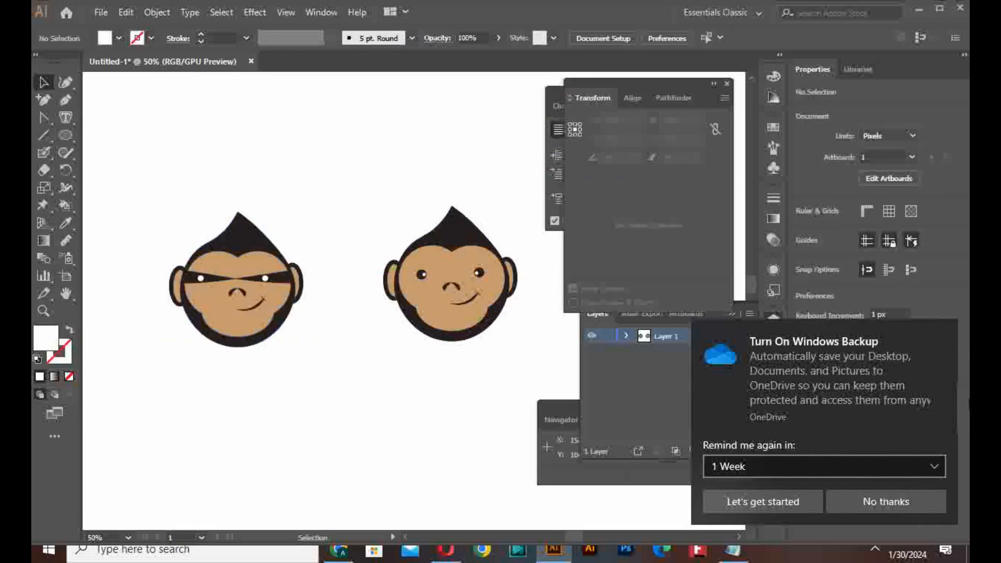